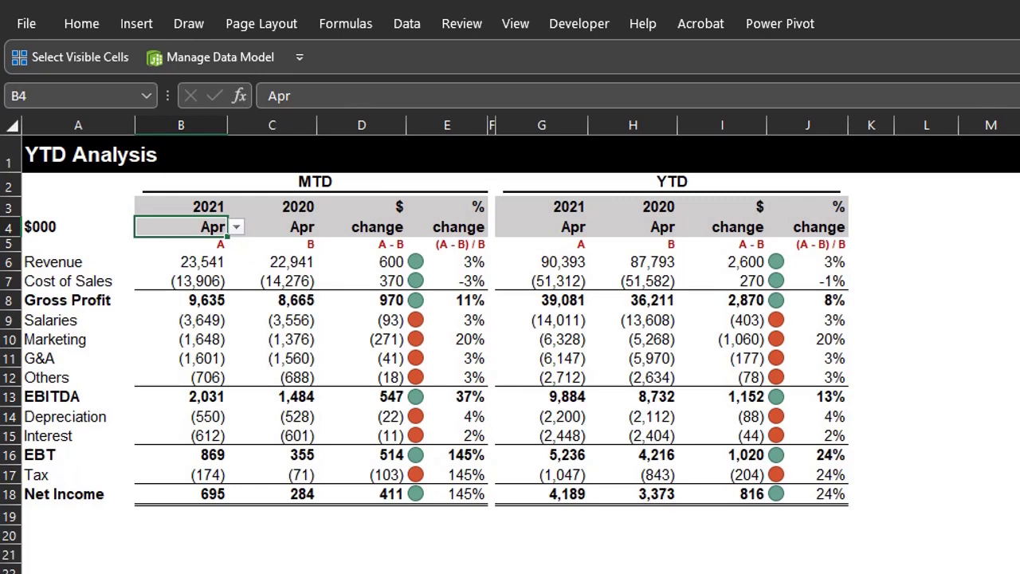
- Glance at the Income Statement sheet, then set B4's 2021 MTD month to May
key("ctrl+Page_Up")
key("ctrl+Page_Up")
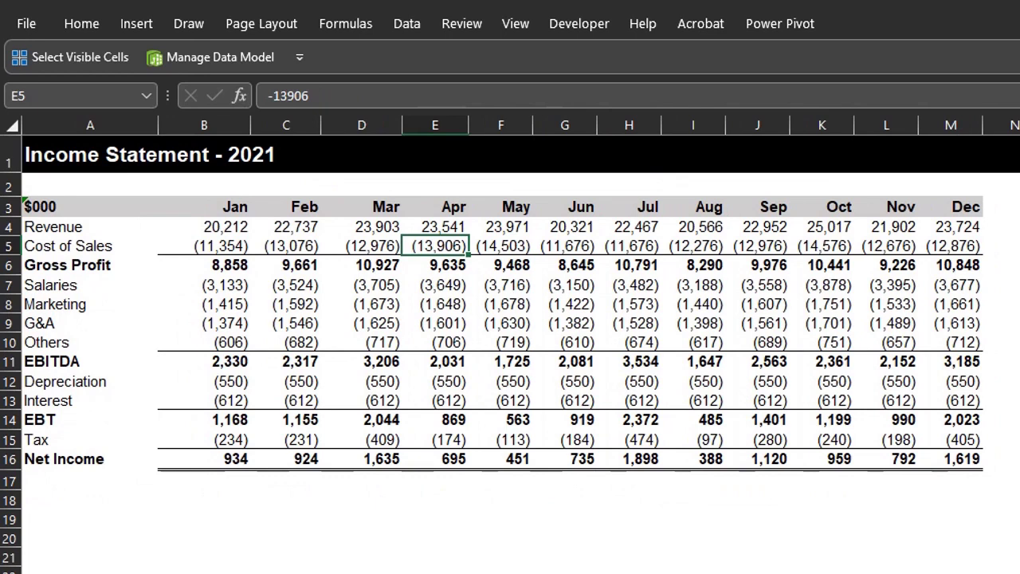
key("ctrl+Page_Down")
key("ctrl+Page_Down")
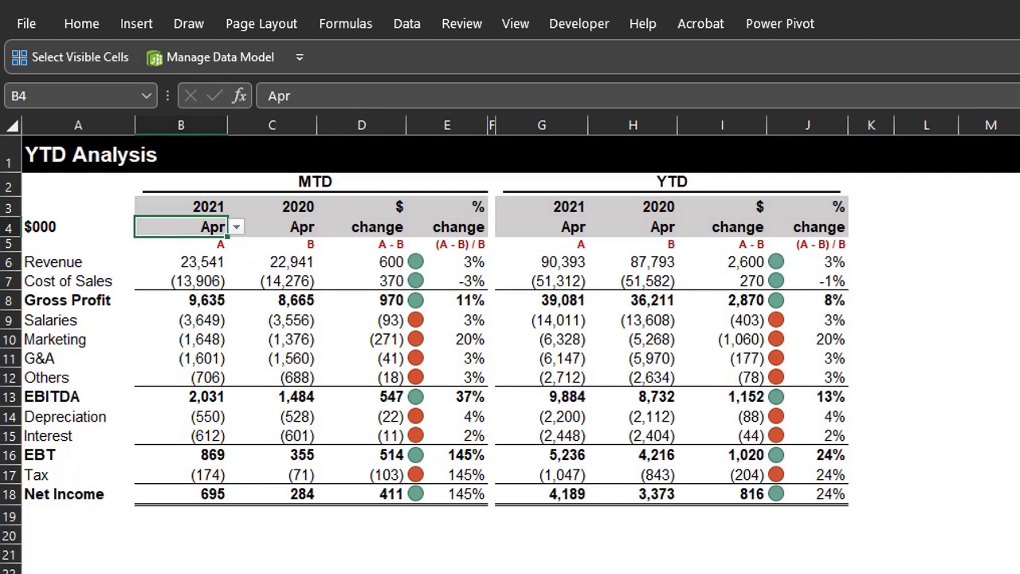
left_click(237, 229)
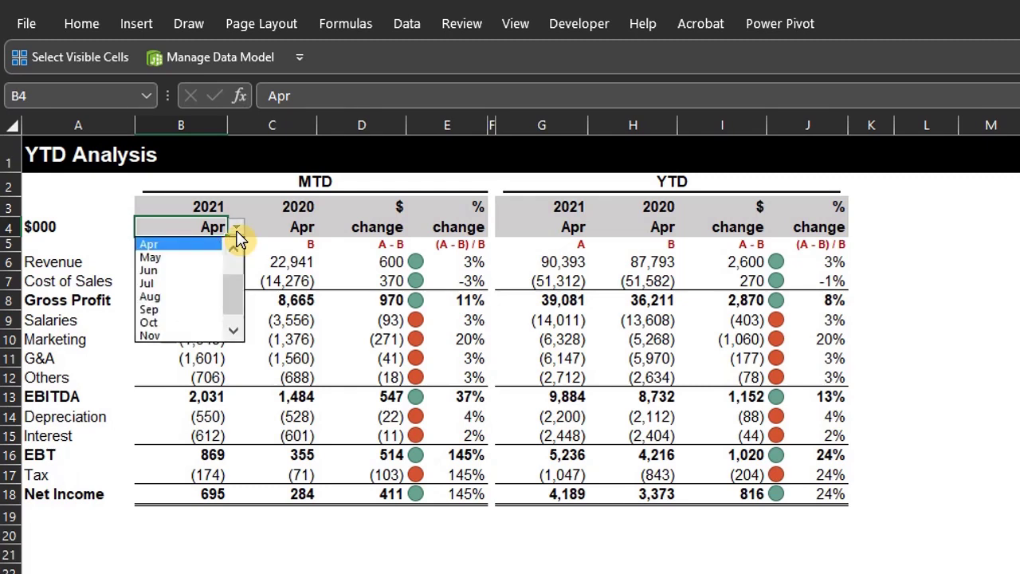
left_click(220, 256)
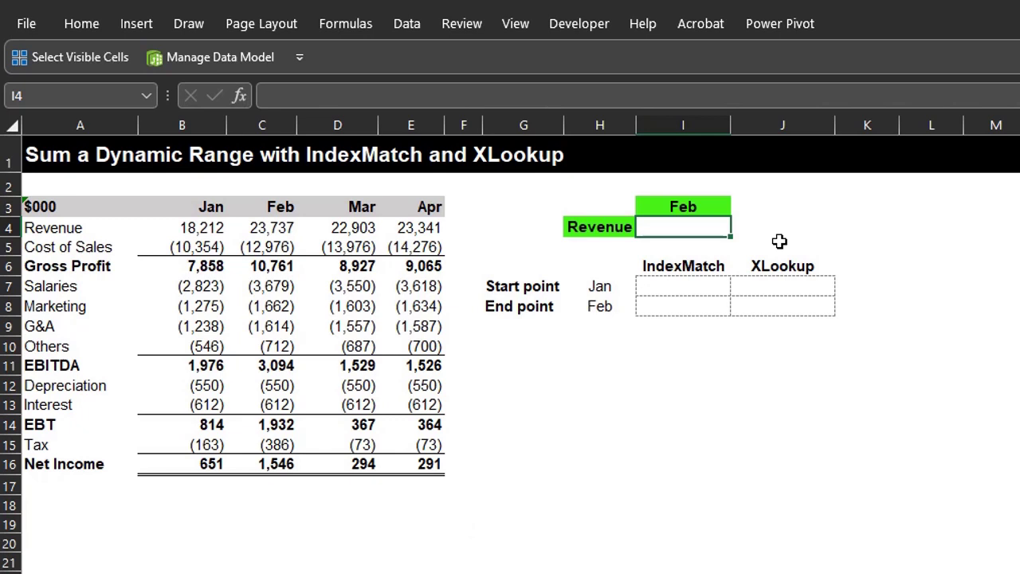
- Enter =SUM(B4:D4) in I4 so Revenue totals Jan–Mar (64,852)
type("=sum")
key("Tab")
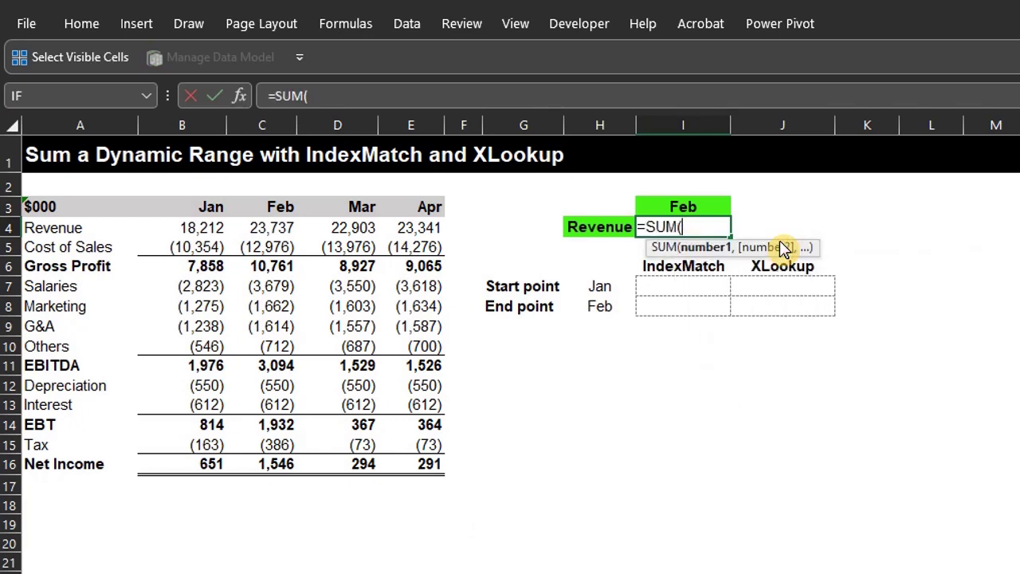
left_click_drag(199, 228, 243, 229)
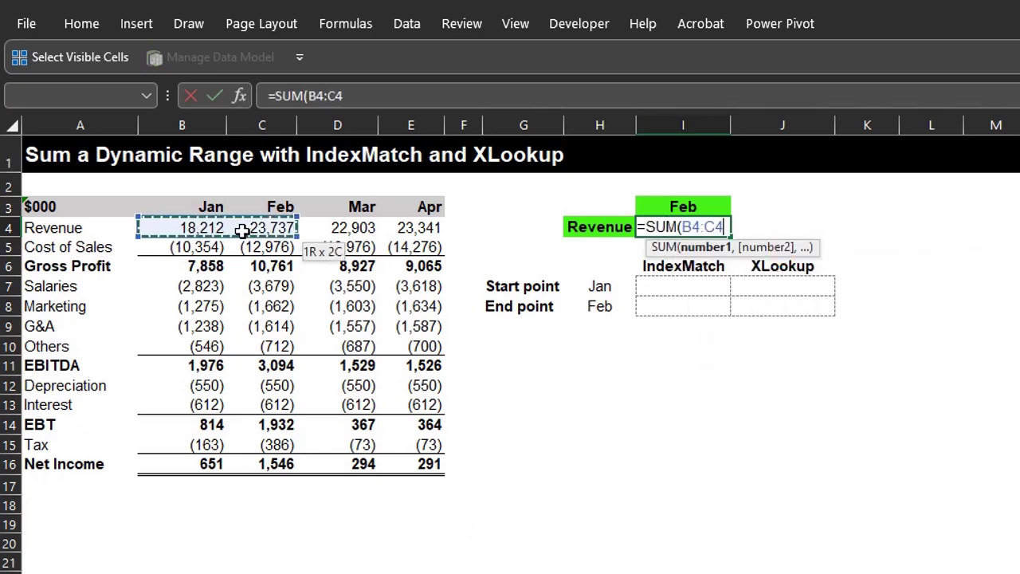
key("Return")
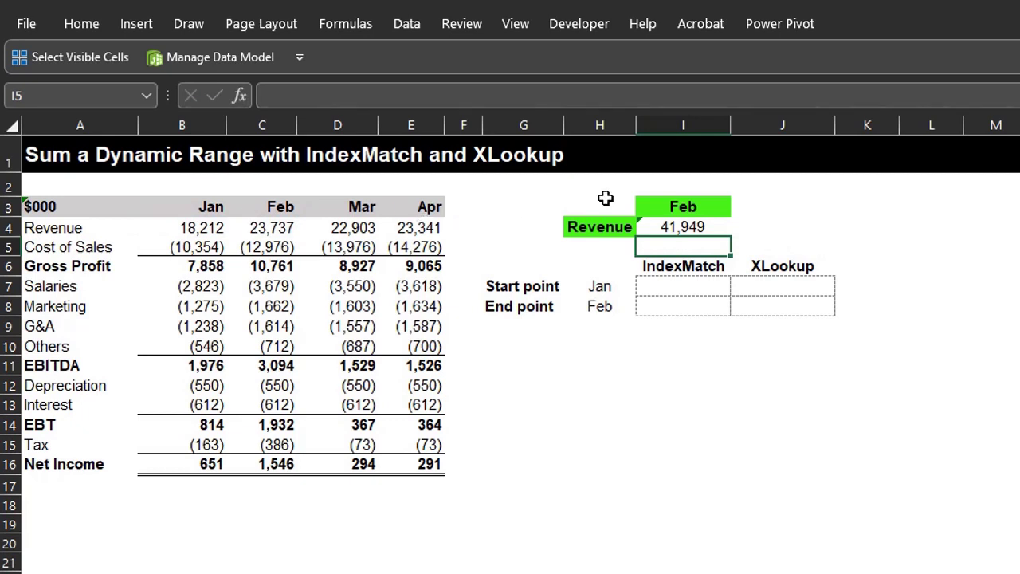
left_click(712, 226)
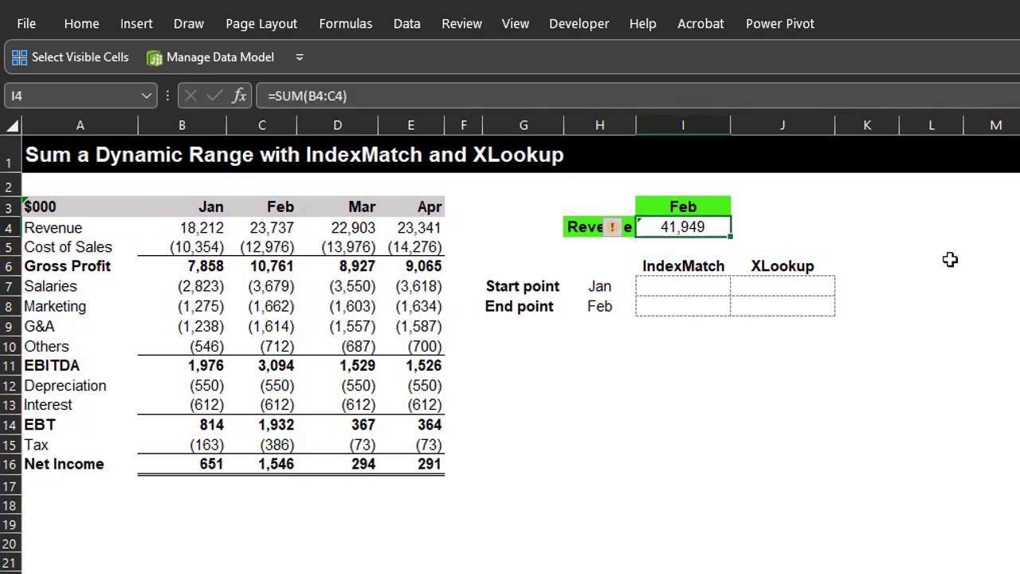
key("F2")
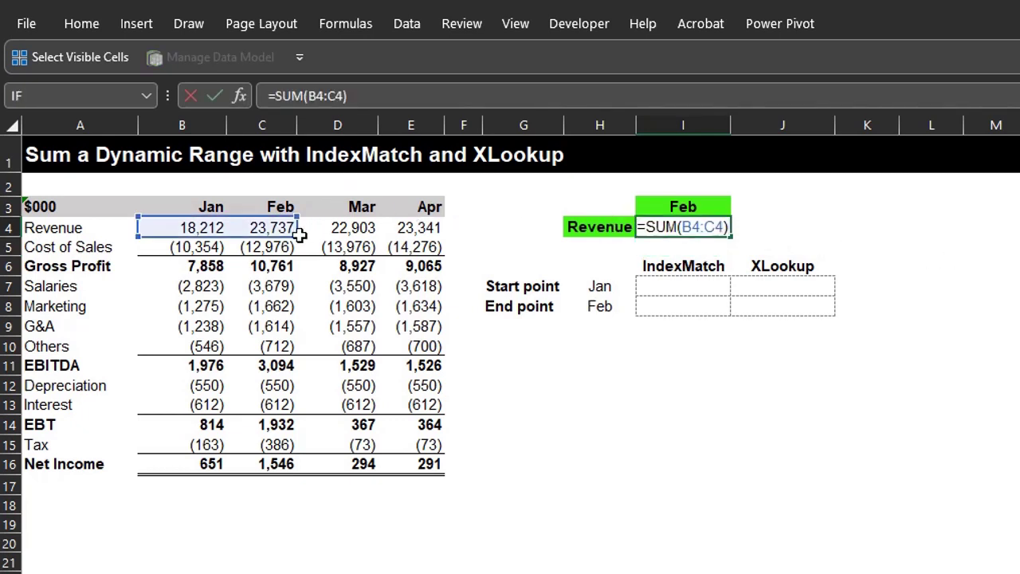
left_click_drag(298, 231, 355, 232)
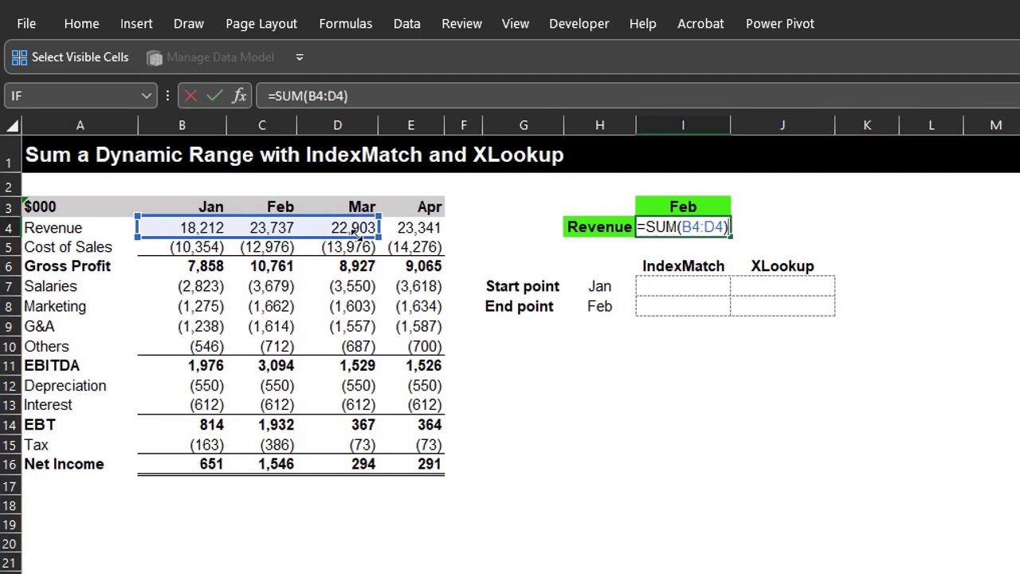
key("Return")
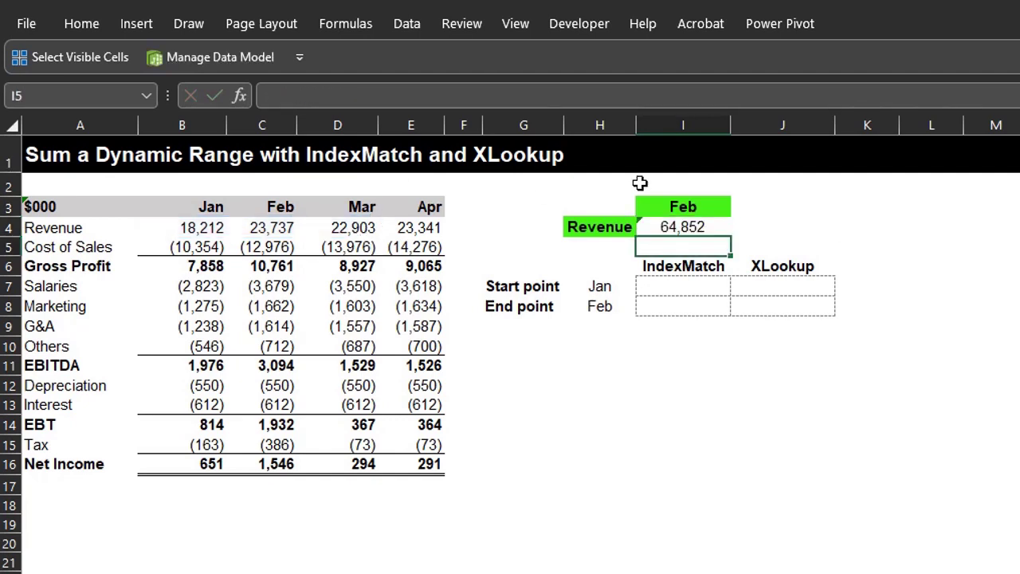
- Set the month in I3 to Mar
left_click(697, 209)
left_click(741, 209)
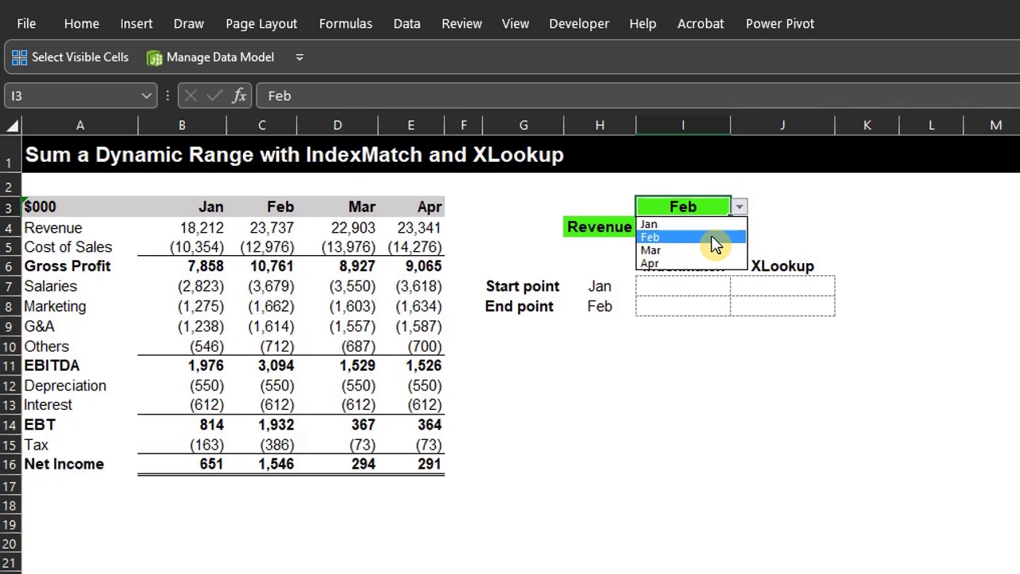
left_click(713, 248)
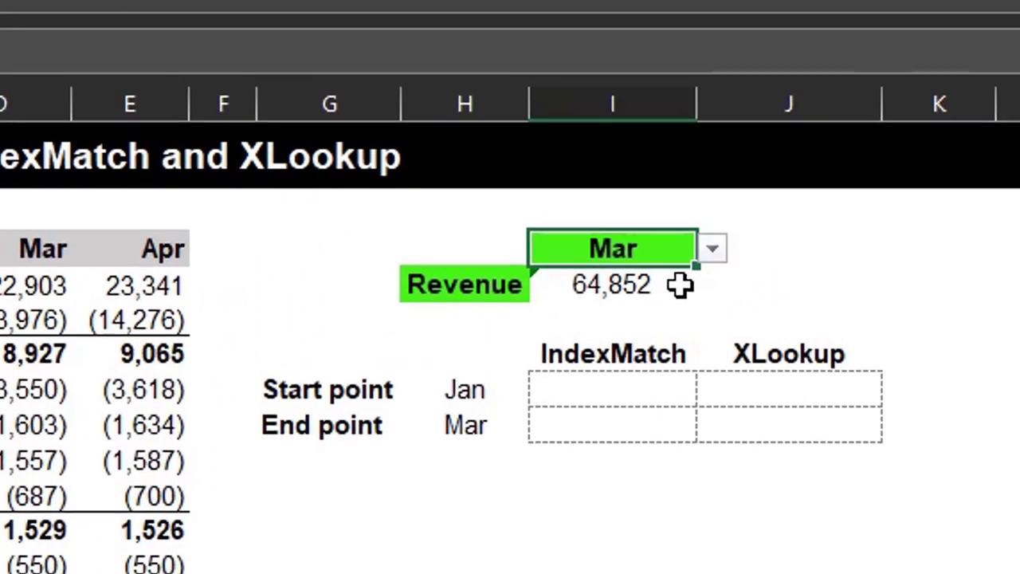
left_click(718, 228)
key("F2")
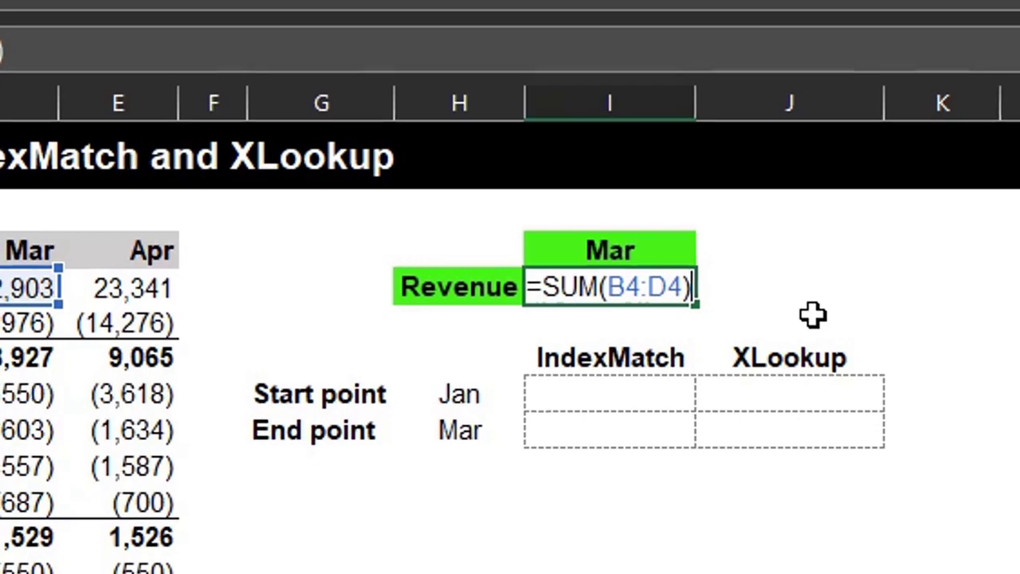
key("shift+F3")
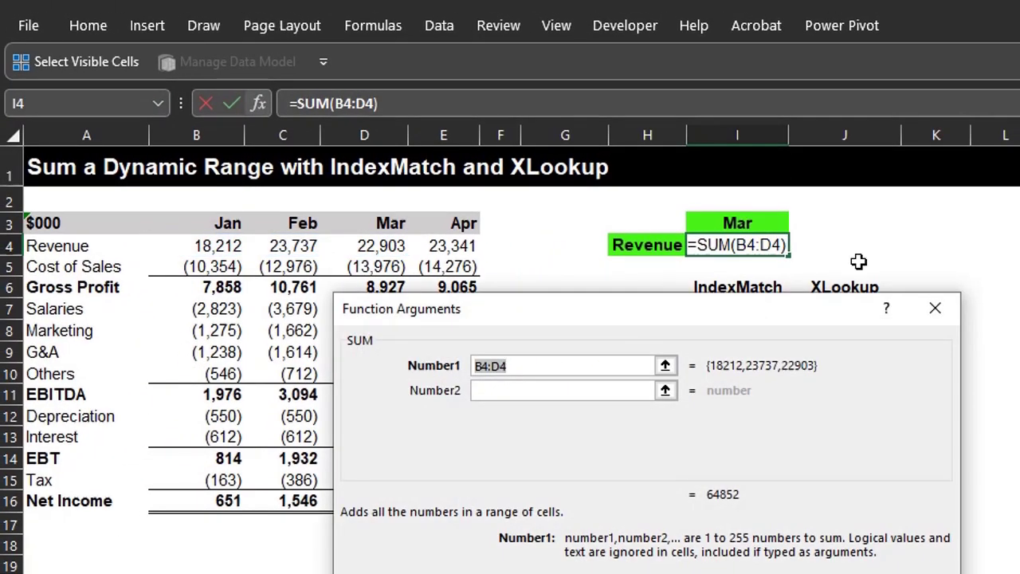
key("Escape")
left_click_drag(732, 248, 798, 251)
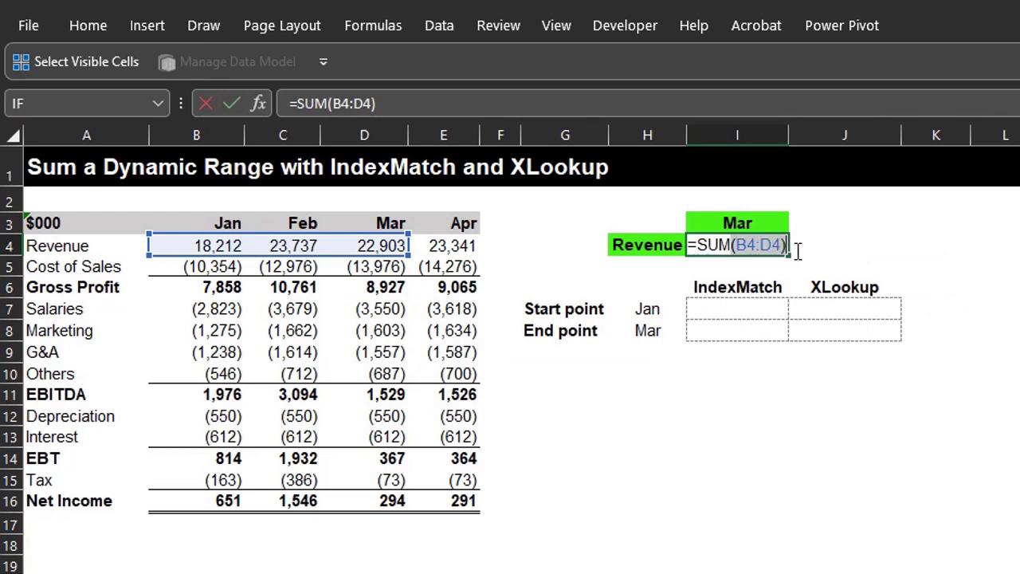
key("F9")
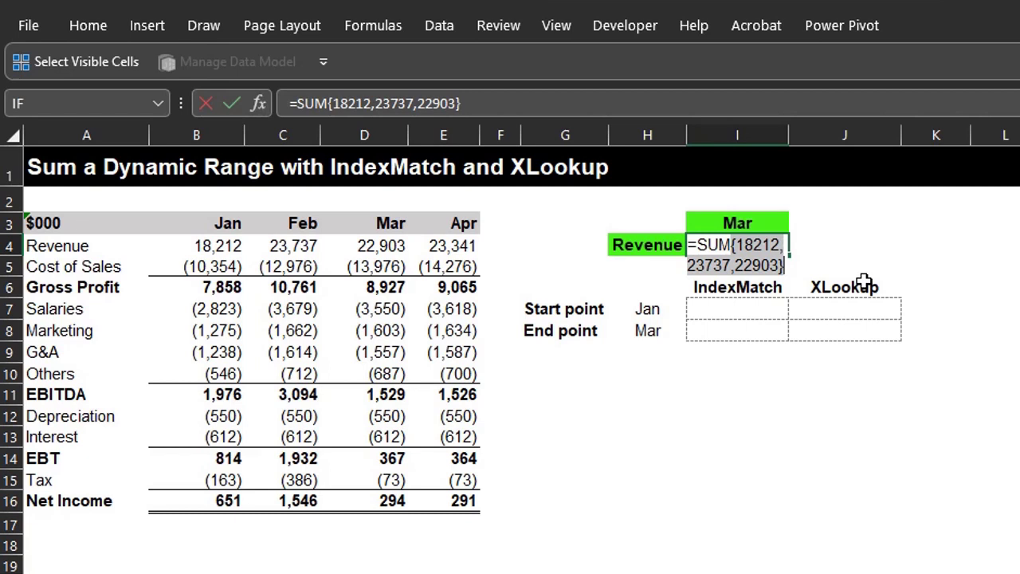
key("Escape")
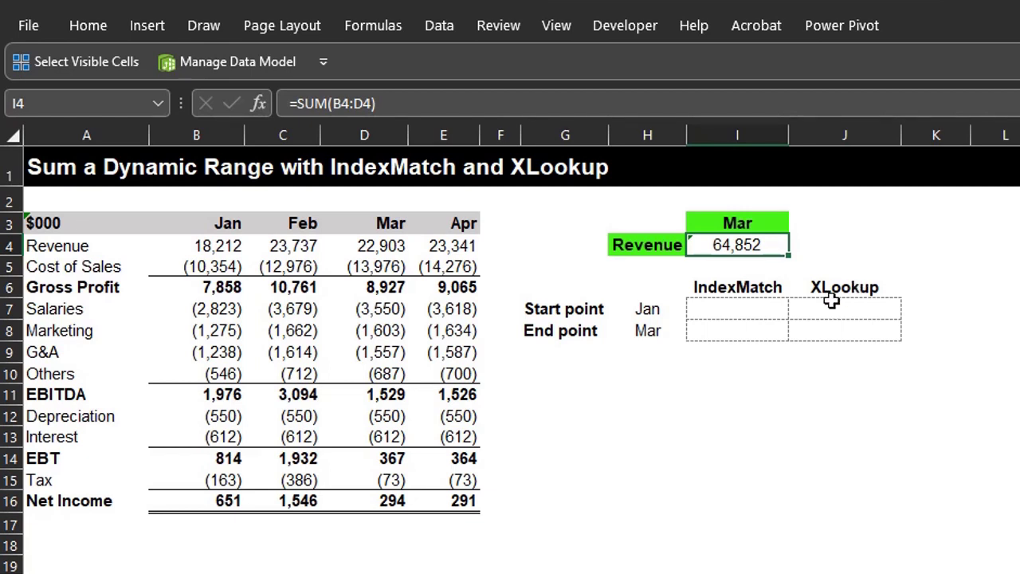
- In I7, start an INDEX formula over the Jan column B4:B16
left_click(769, 309)
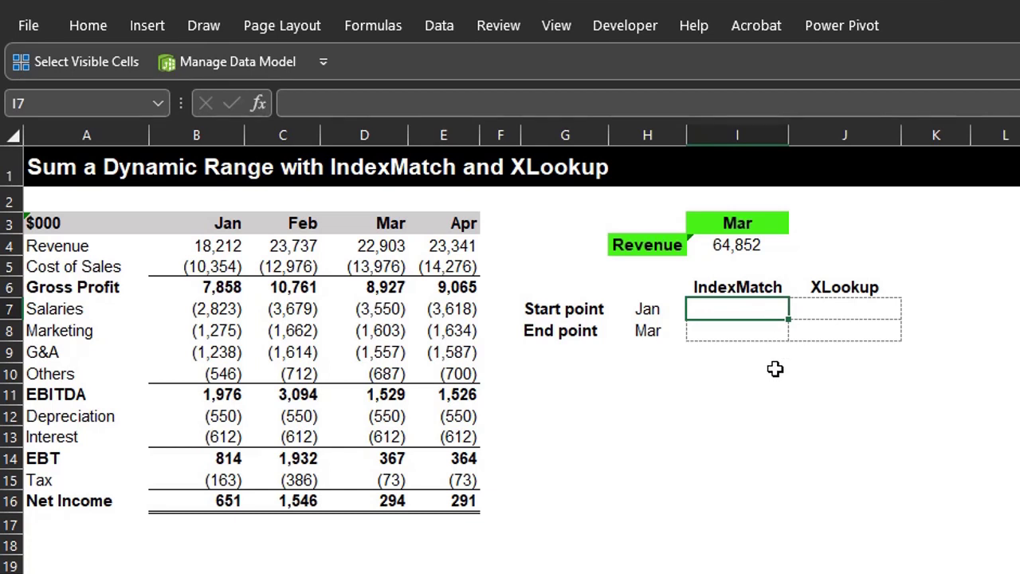
type("=ind")
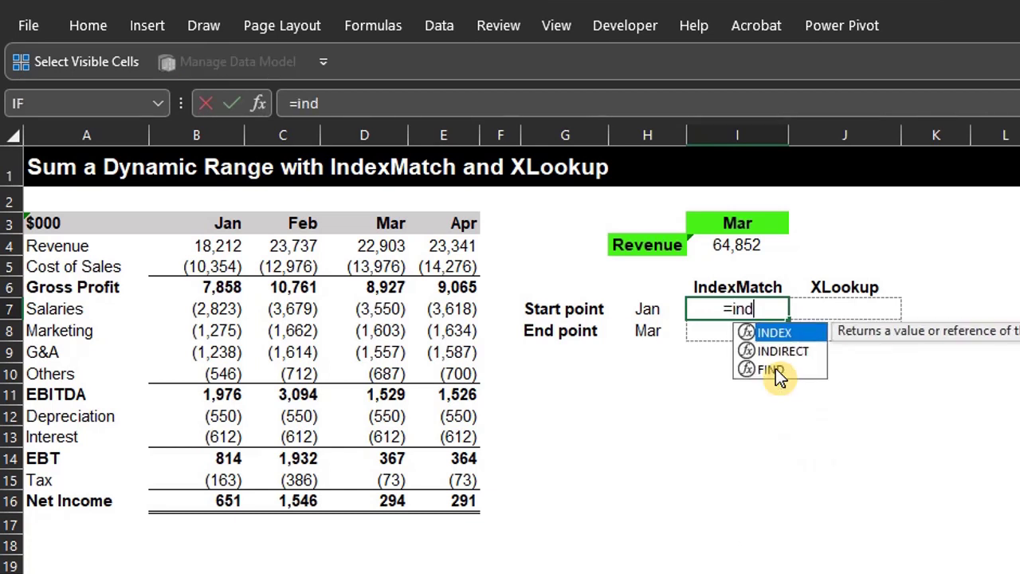
key("Tab")
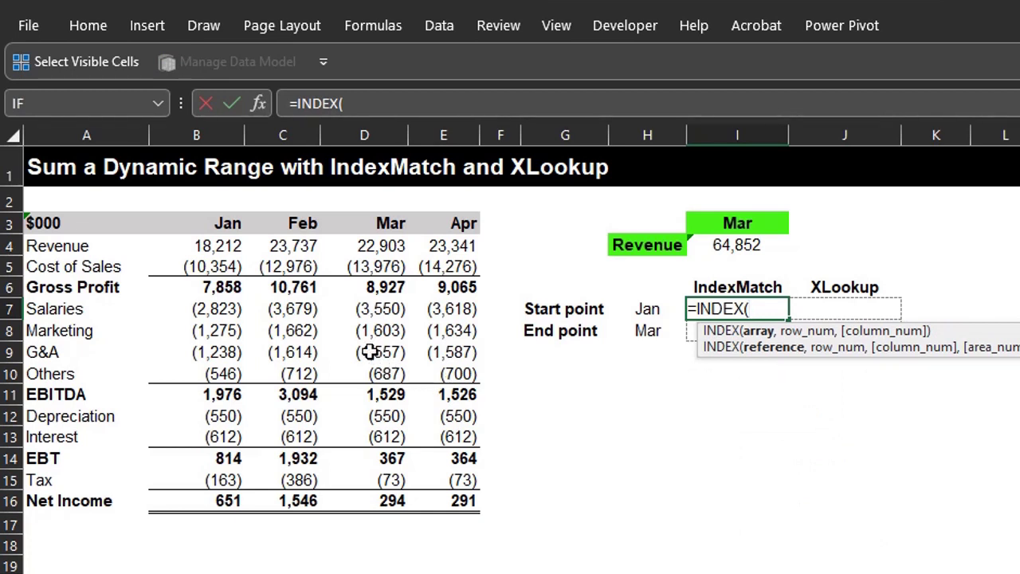
left_click_drag(229, 244, 210, 496)
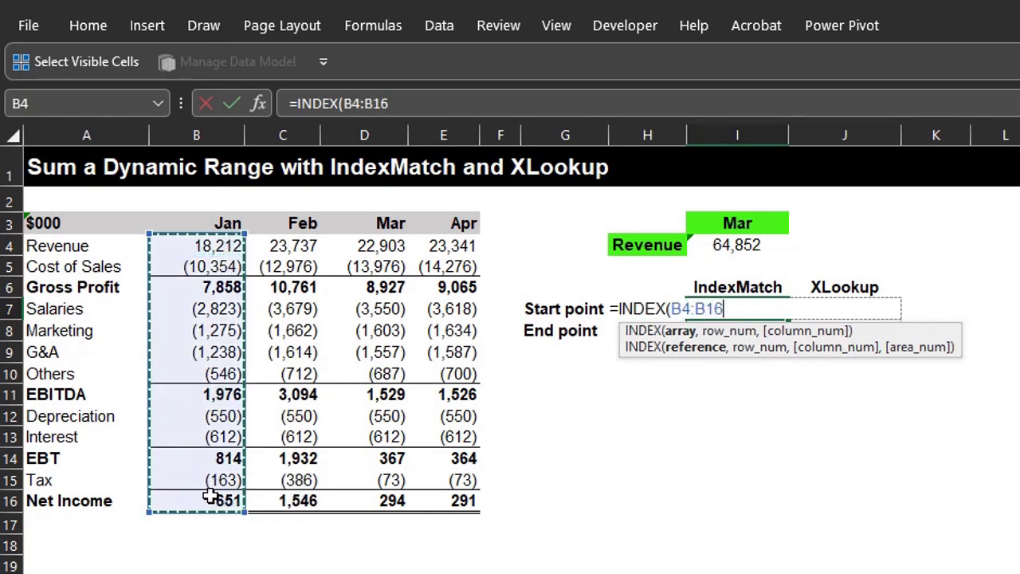
- Add MATCH(H4,A4:A16,0) as the row index so I7 returns Jan Revenue 18,212
type(",")
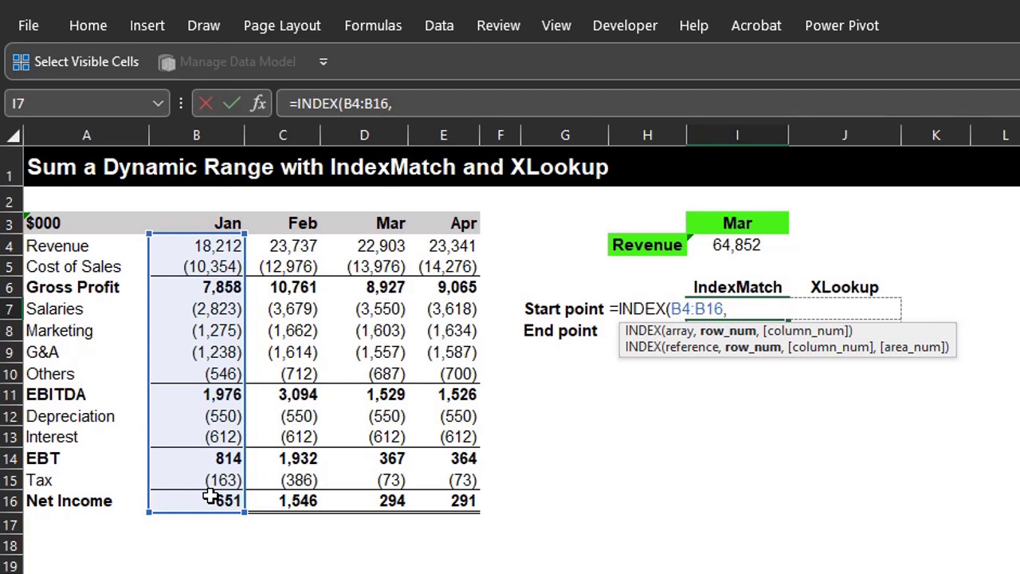
type("mat")
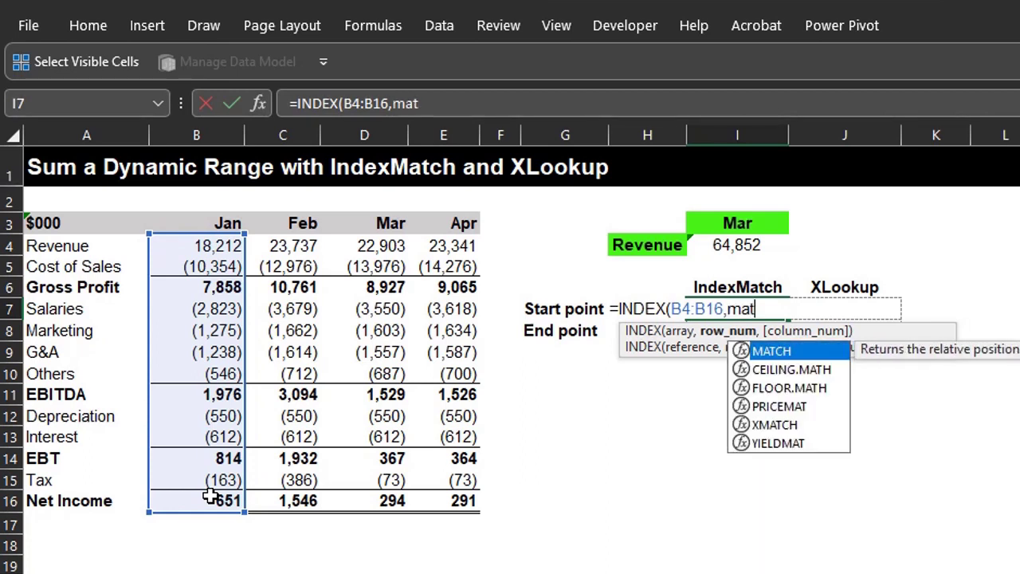
key("Tab")
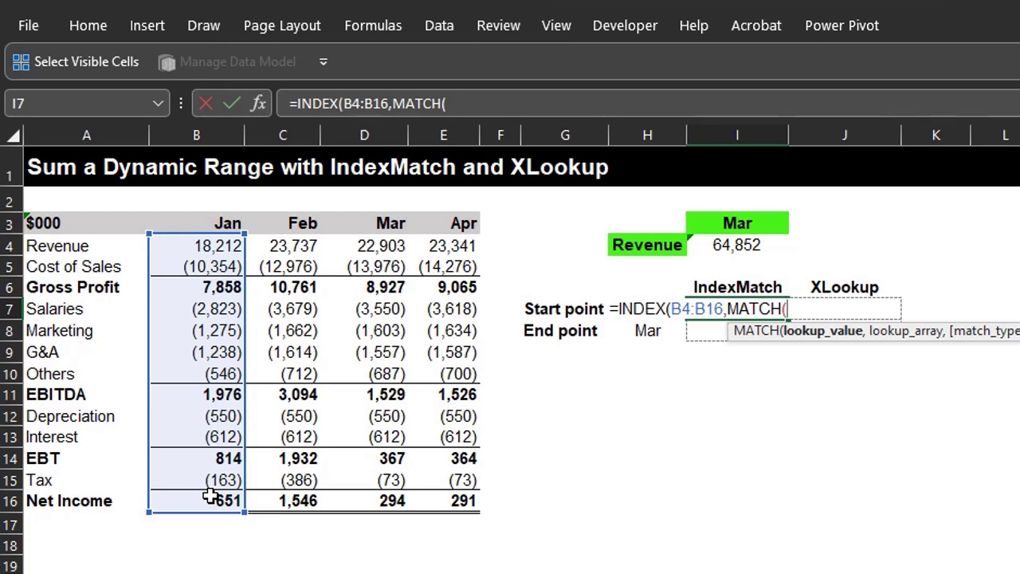
left_click(647, 241)
type(",")
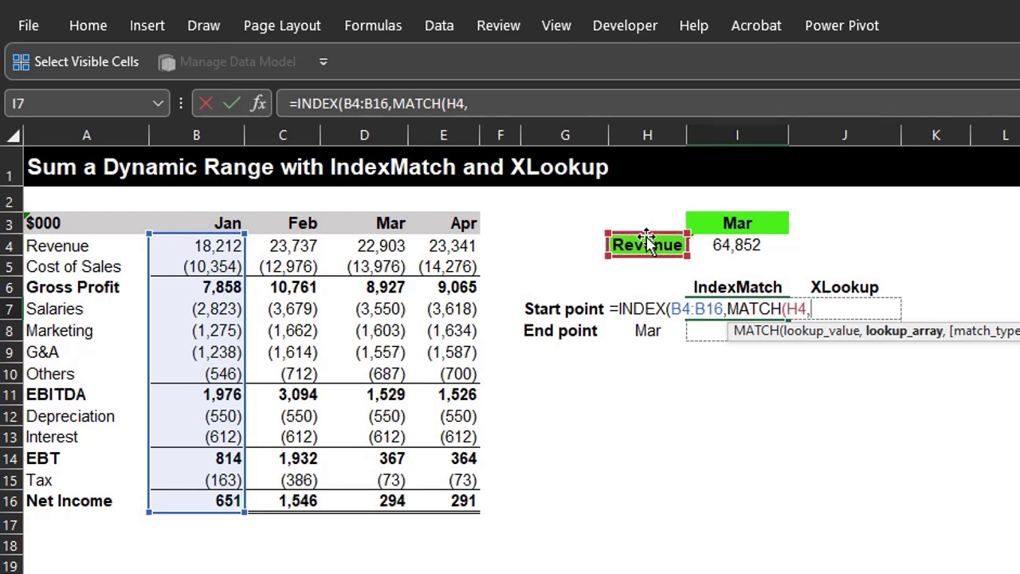
left_click_drag(94, 242, 85, 502)
type(",")
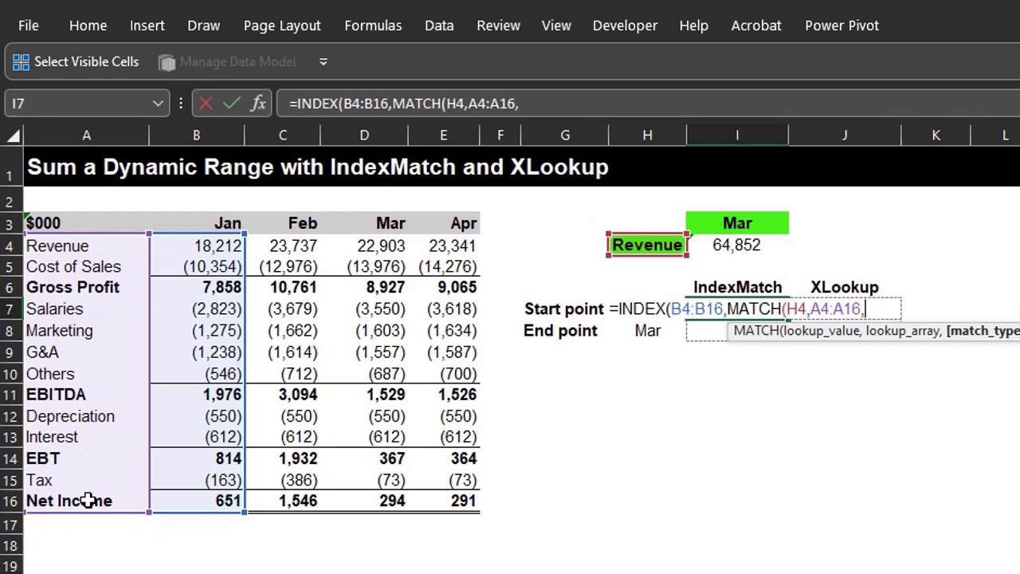
type("0")
key("Down")
key("Escape")
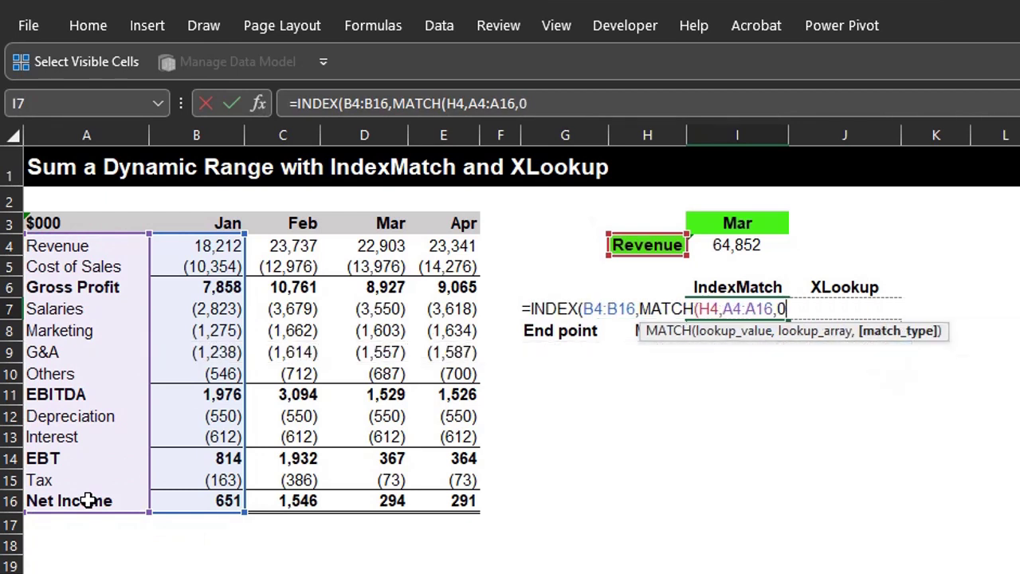
type(")")
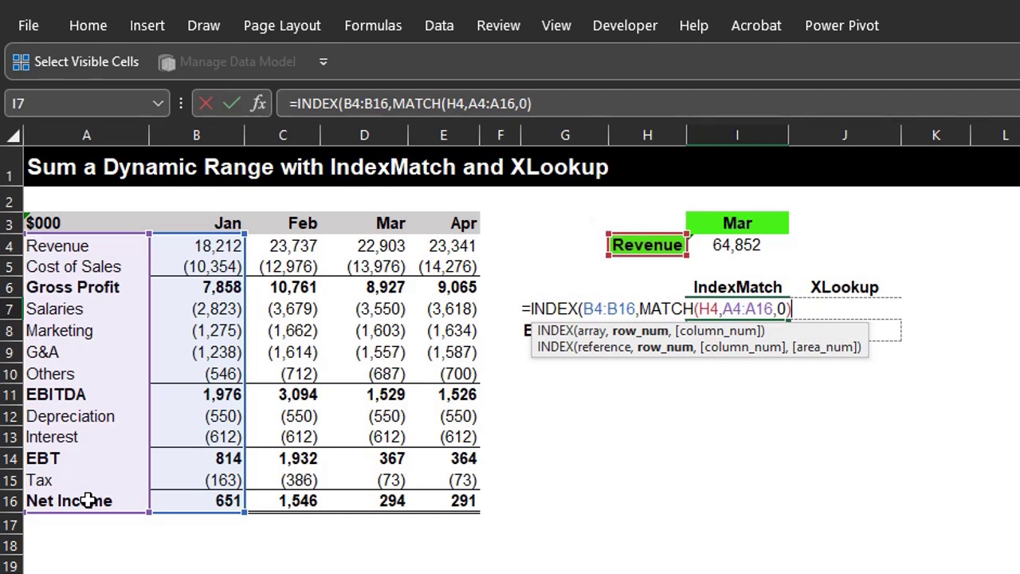
type(")")
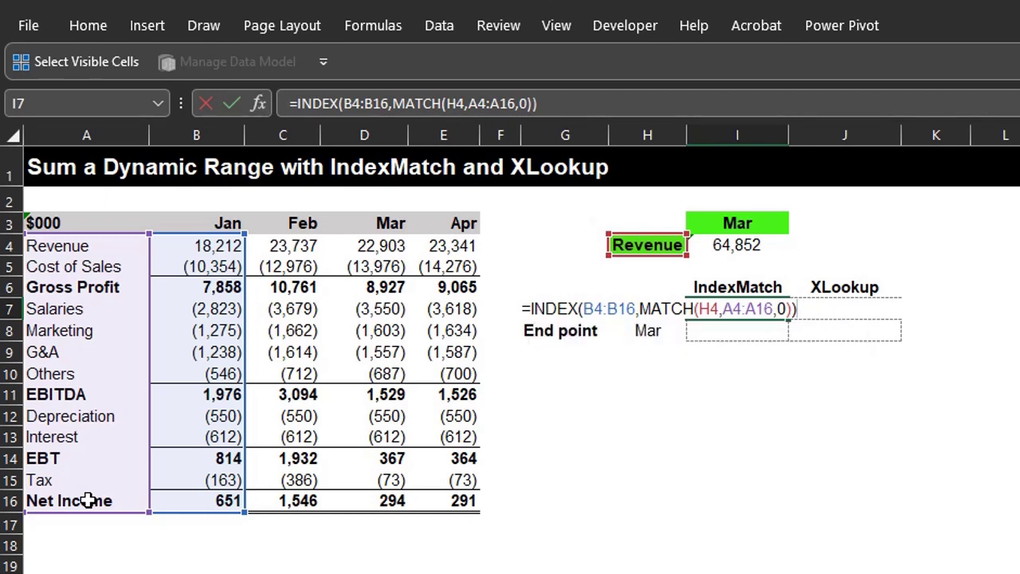
key("Return")
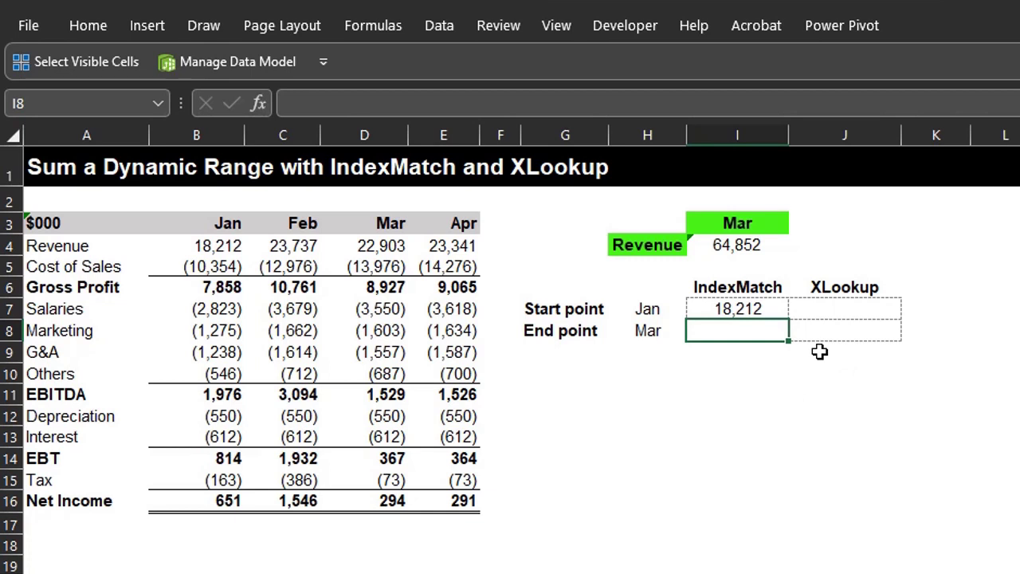
- In I8, start =INDEX(B4:E16,MATCH(H4,A4:A16 to locate the Revenue row
type("=ind")
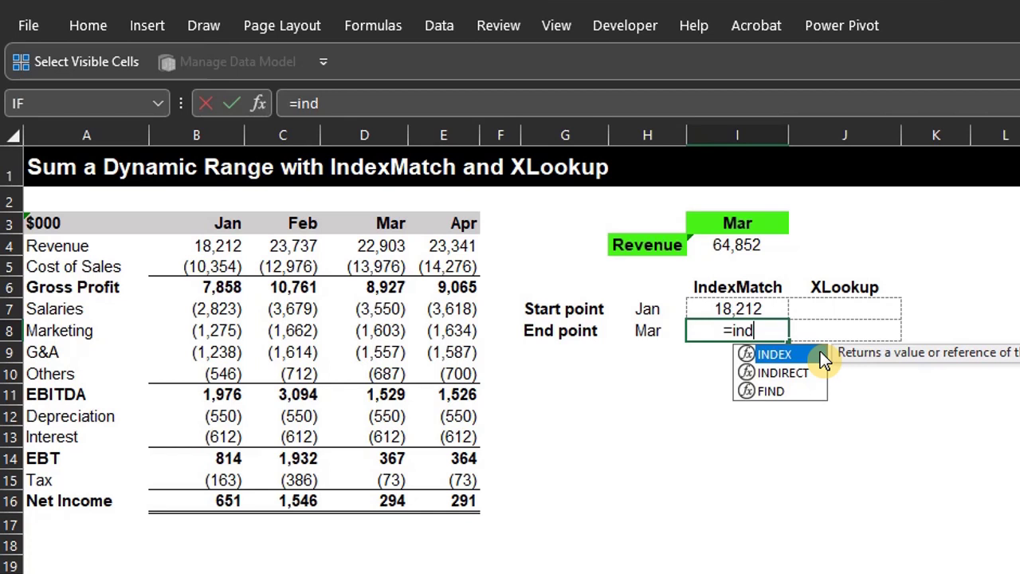
key("Tab")
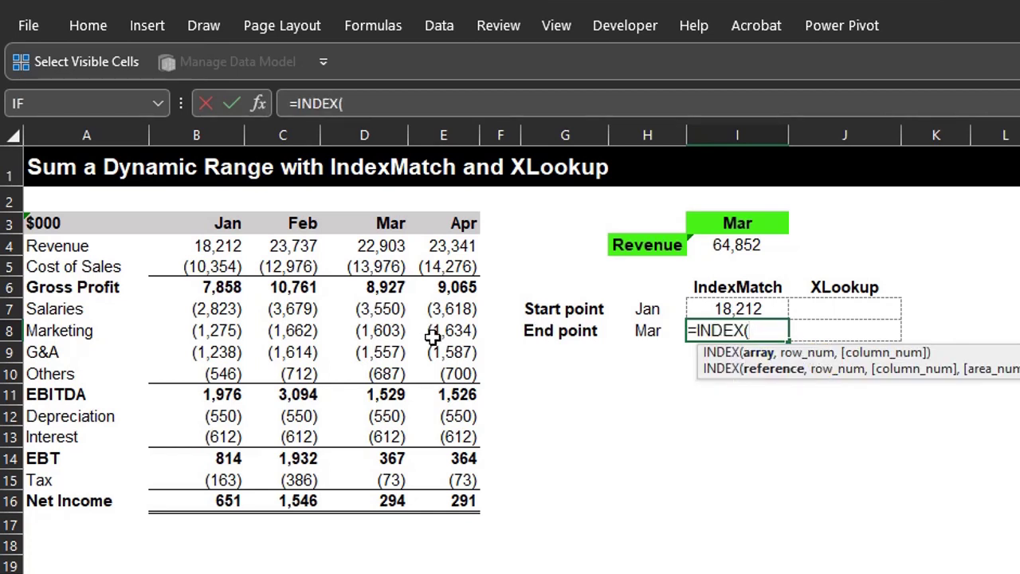
left_click_drag(228, 251, 442, 494)
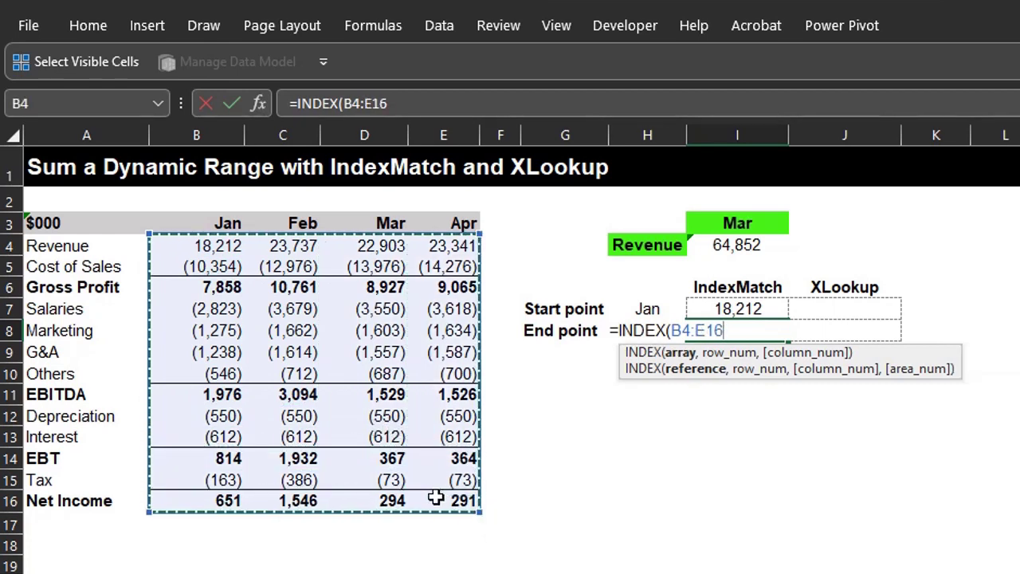
type(",mat")
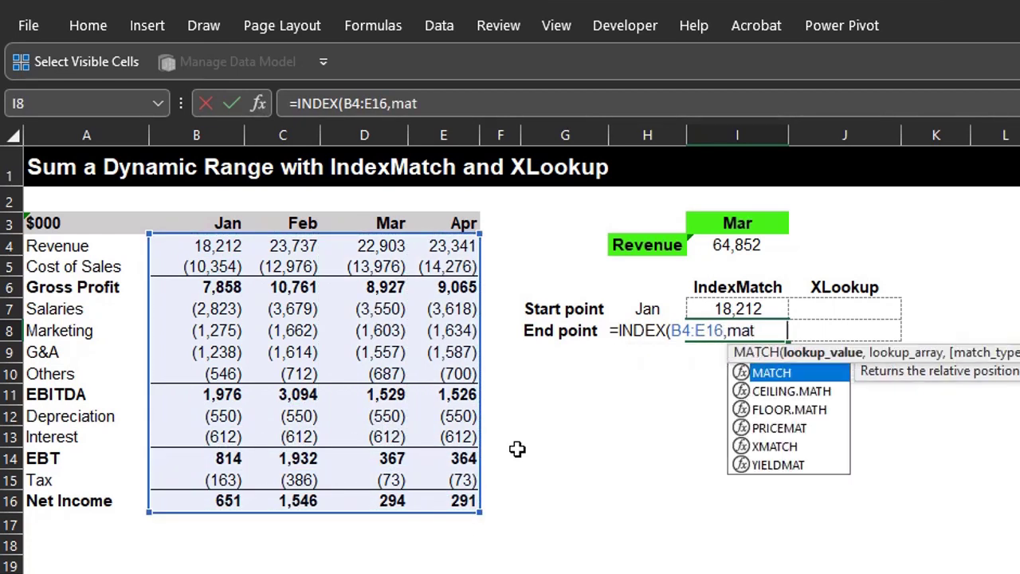
key("Tab")
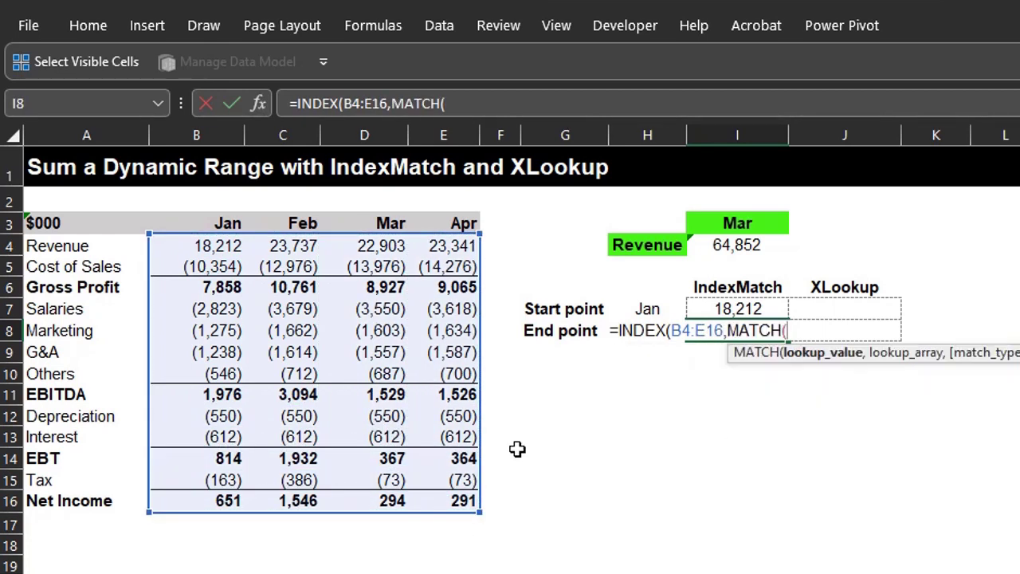
left_click(657, 252)
type(",")
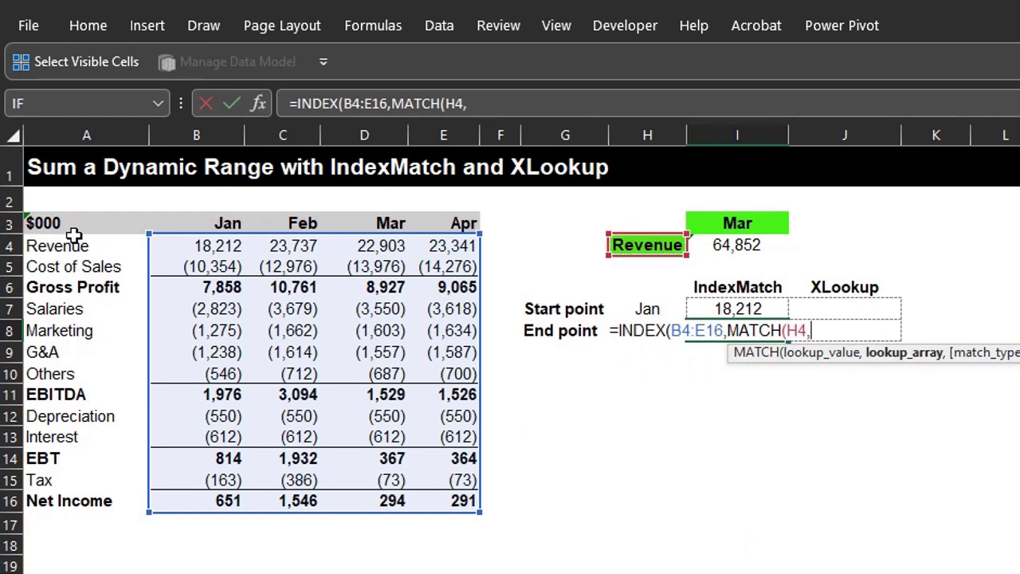
left_click_drag(76, 239, 82, 499)
- Finish with exact match and add MATCH(I3,B3:E3,0) as column index, returning Mar Revenue 22,903
type(",0")
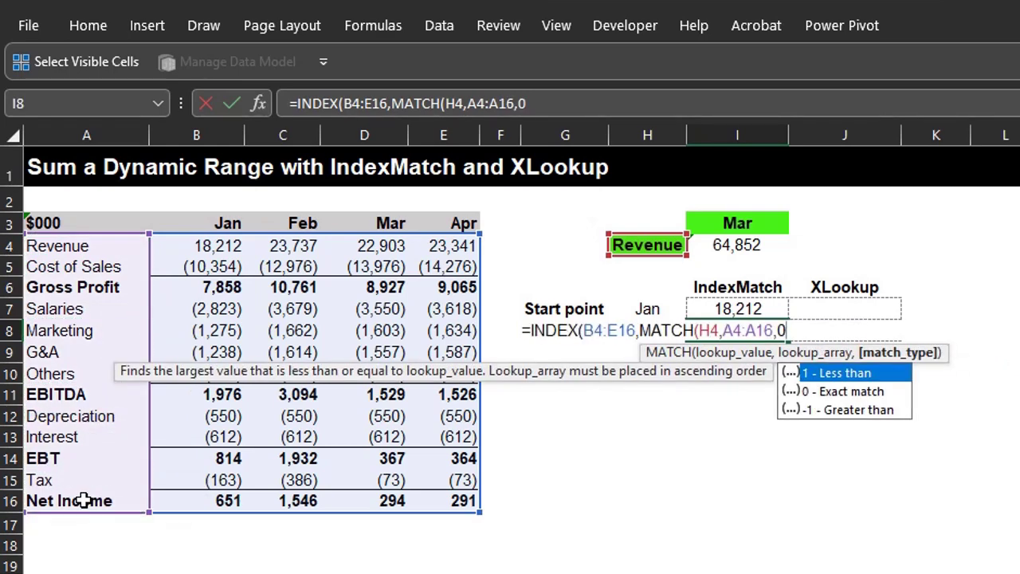
type(")")
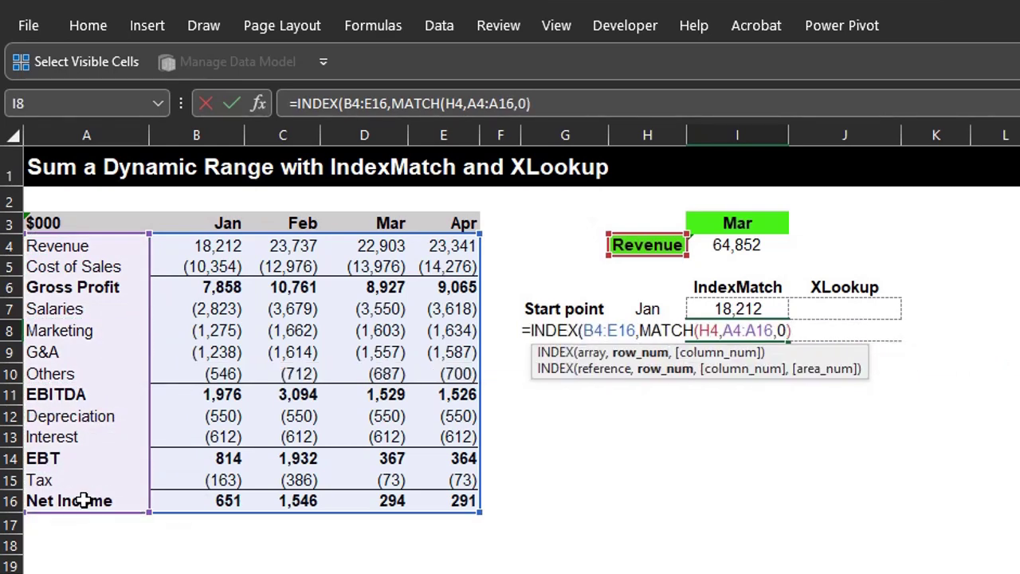
type(",")
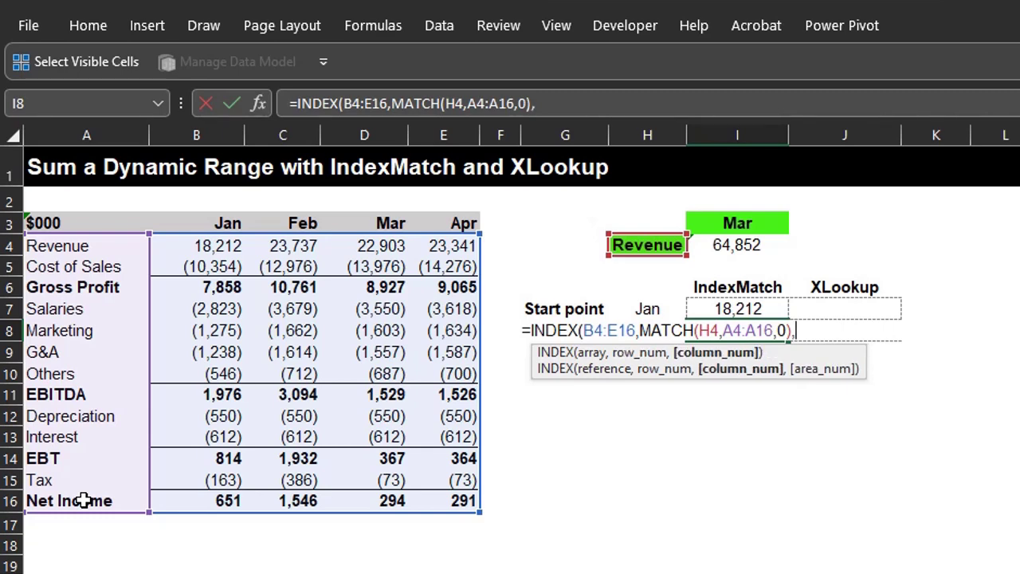
type("ma")
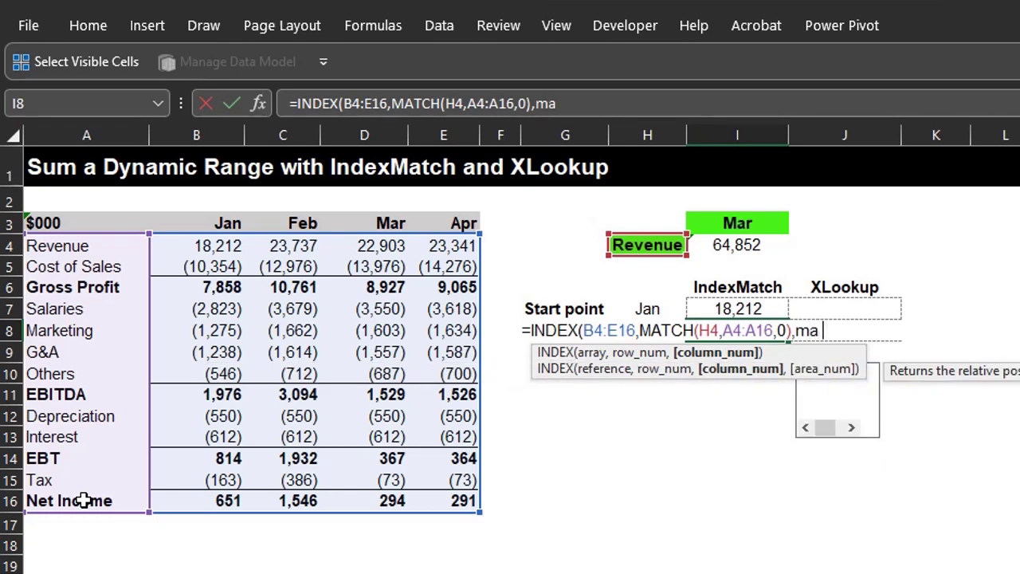
key("Tab")
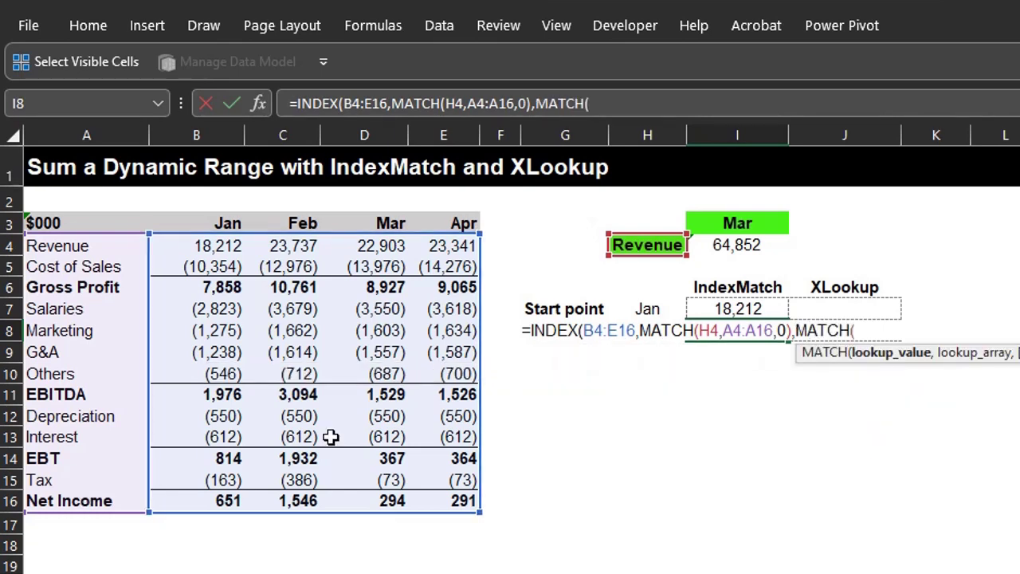
left_click(752, 220)
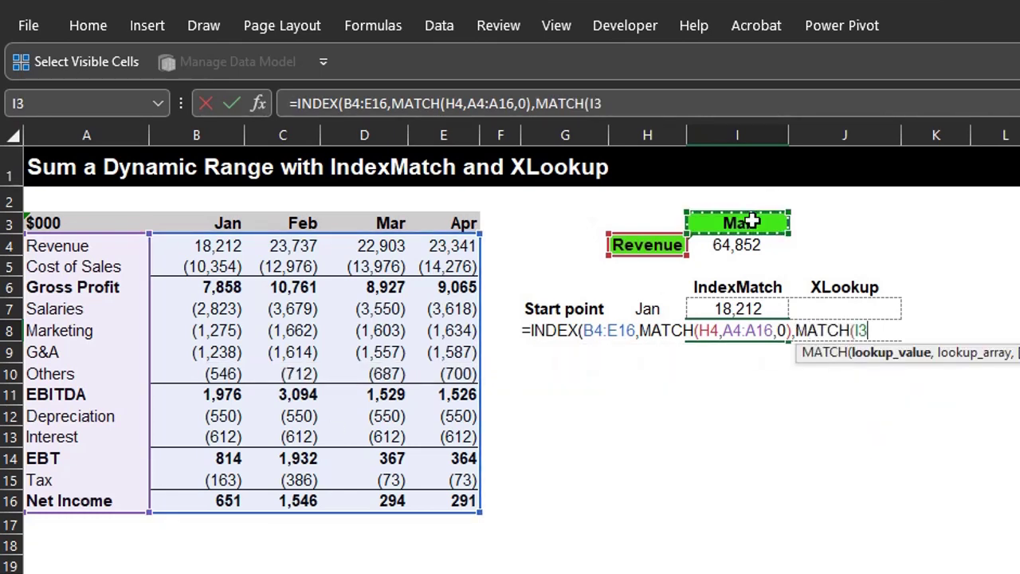
type(",")
left_click_drag(231, 222, 437, 226)
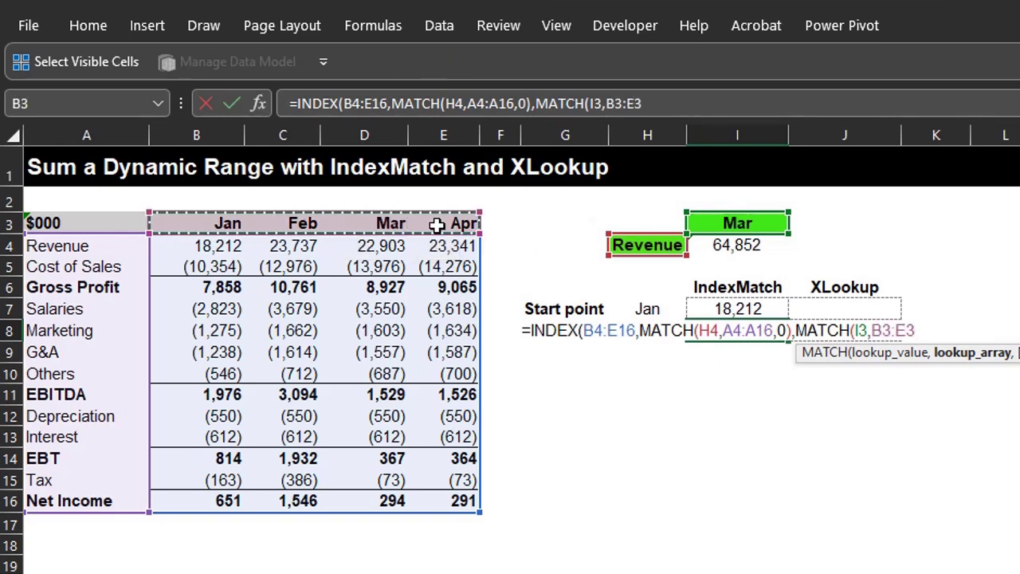
type(",")
key("Down")
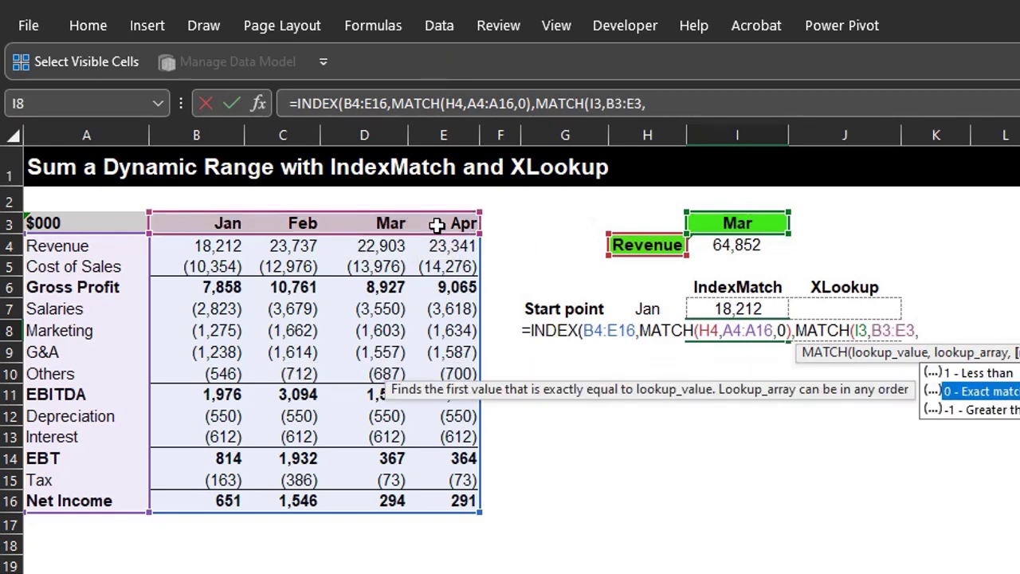
key("Tab")
type(")")
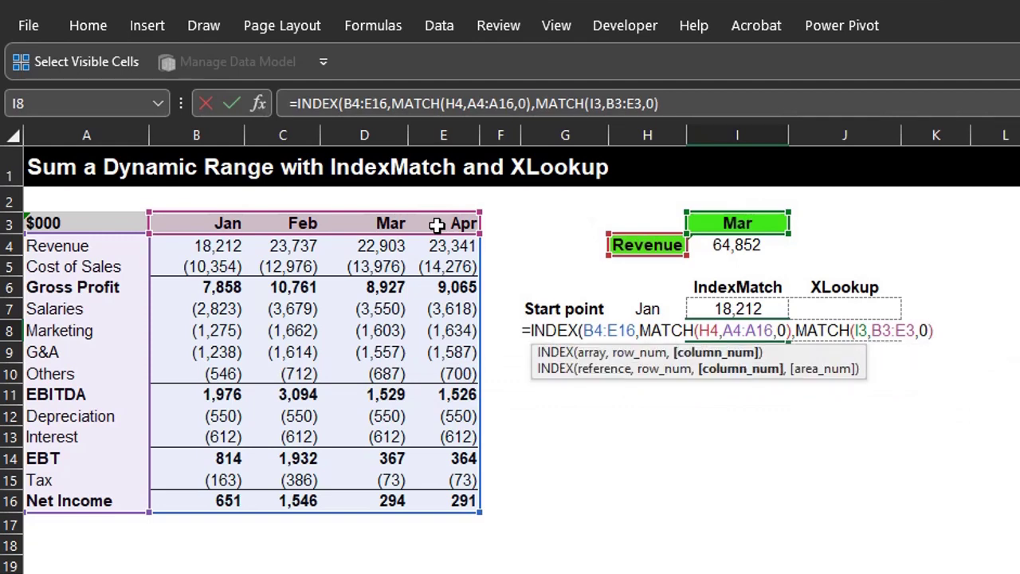
key("Return")
left_click(746, 311)
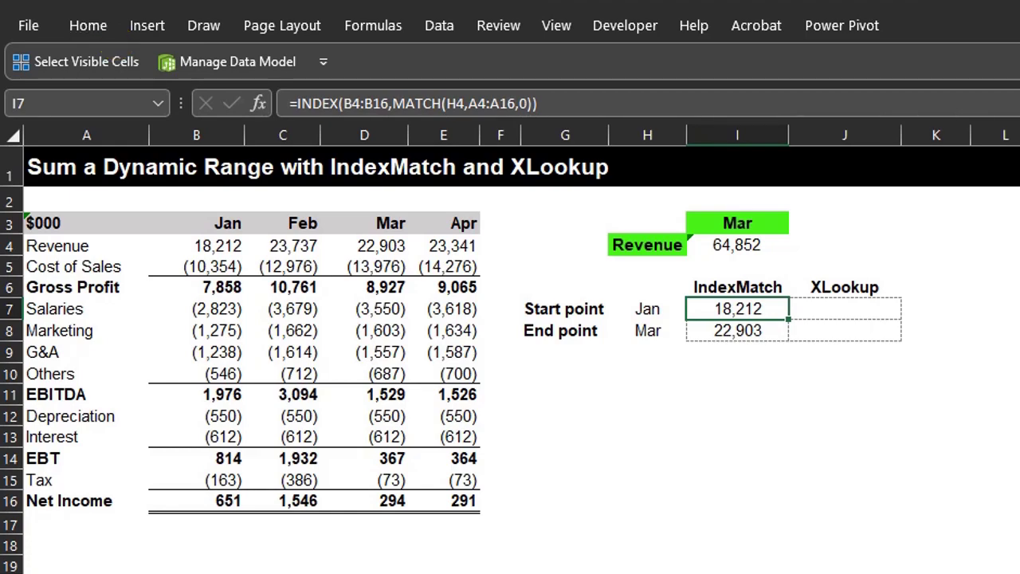
- Open the Office Clipboard pane and copy the I7 and I8 formula texts into it
left_click(88, 25)
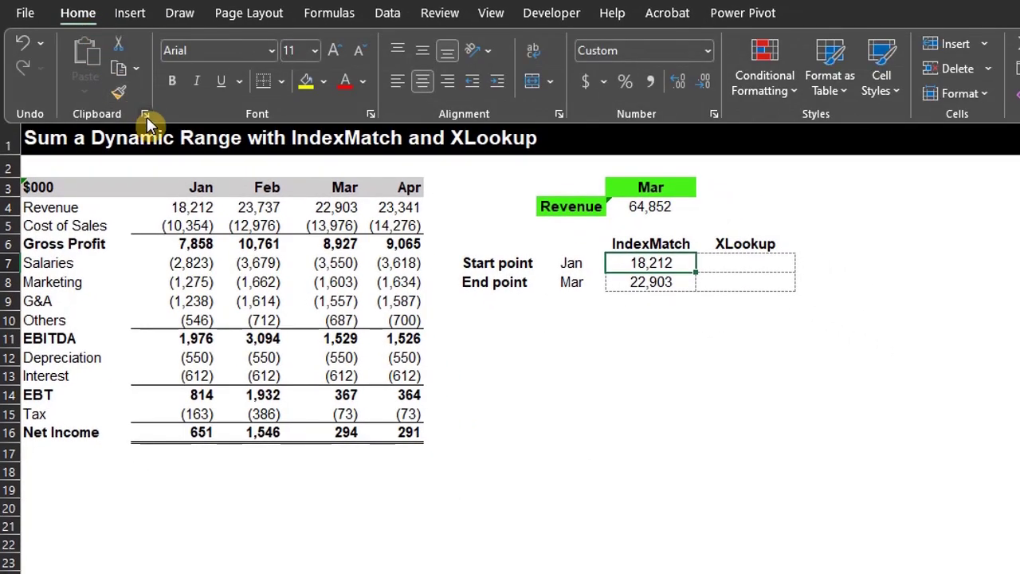
left_click(144, 114)
left_click(257, 81)
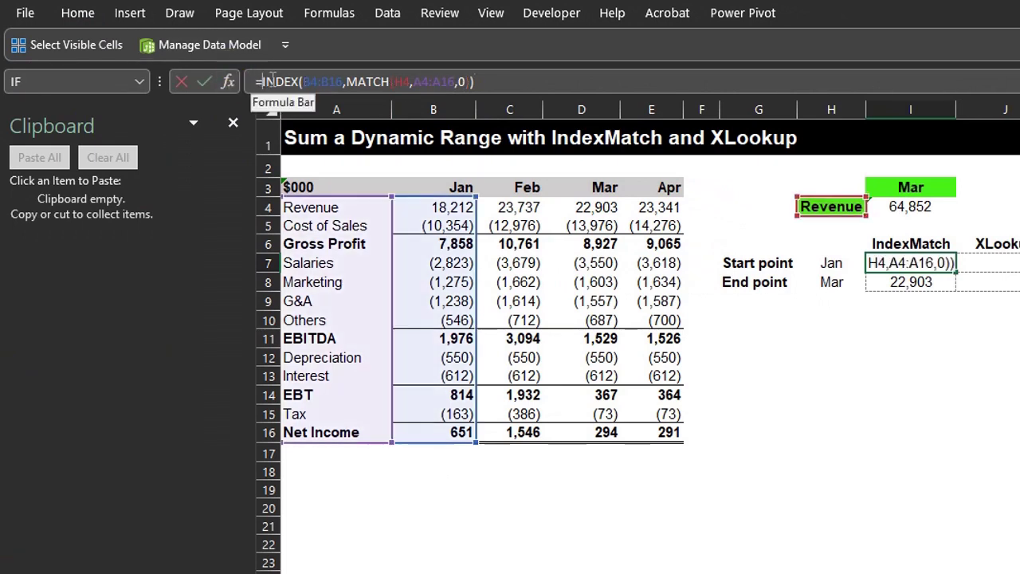
left_click_drag(257, 82, 518, 73)
key("ctrl+c")
key("Escape")
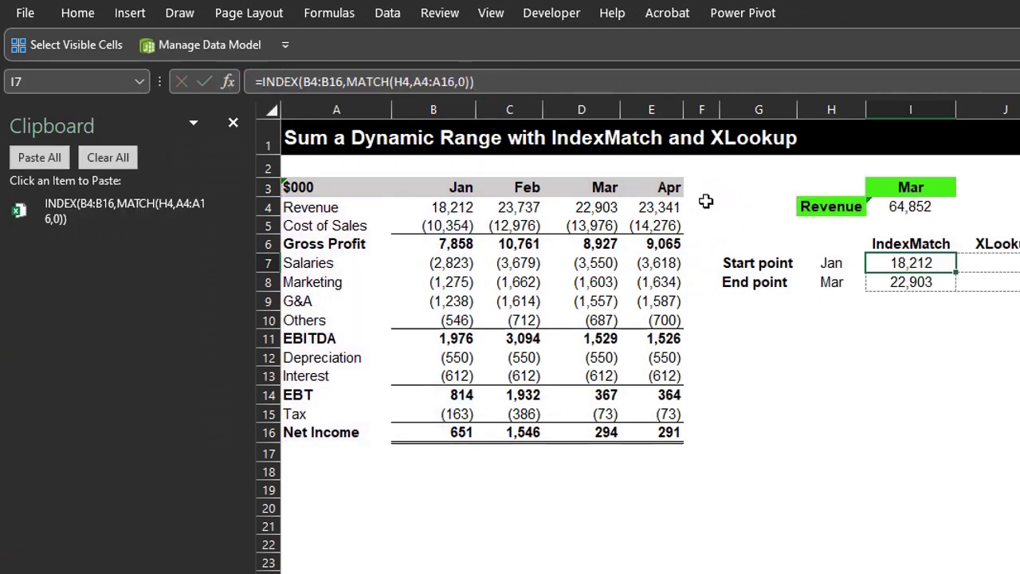
key("Down")
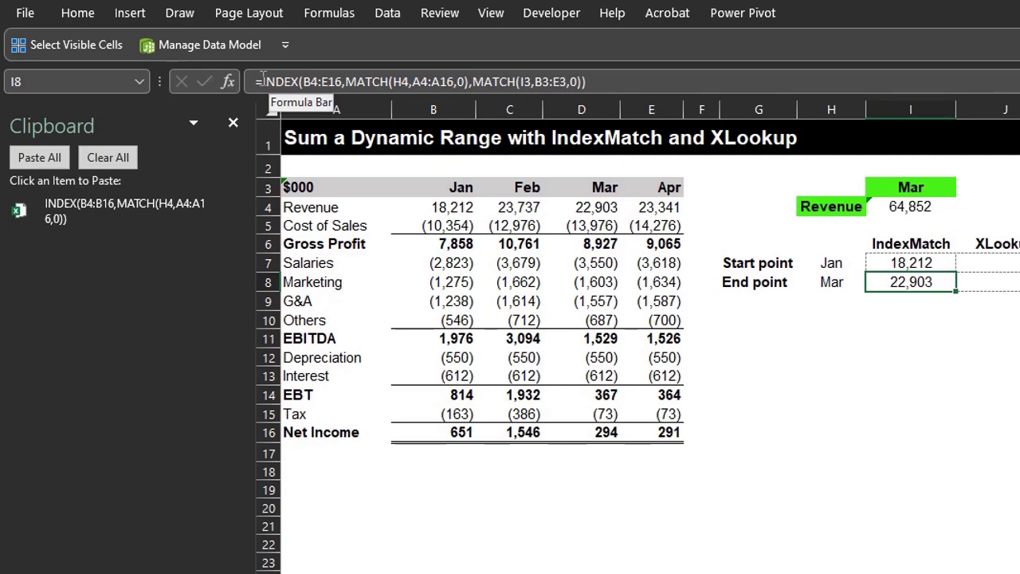
left_click_drag(261, 81, 589, 81)
key("ctrl+c")
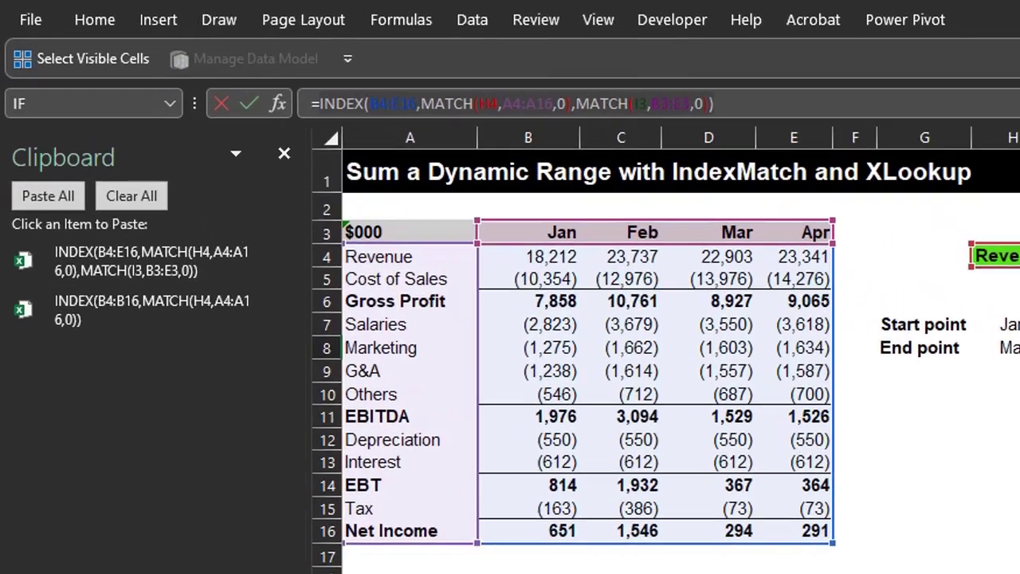
- Replace B4 and D4 in I4's SUM with the start- and end-point INDEX/MATCH formulas
key("Escape")
key("Up")
key("Up")
key("Up")
key("Up")
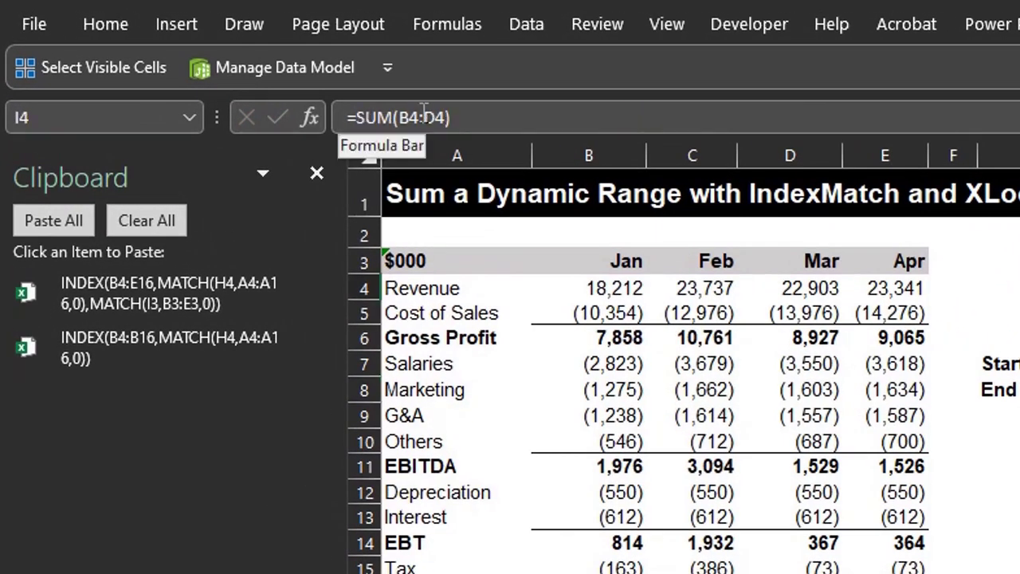
left_click(436, 117)
key("BackSpace")
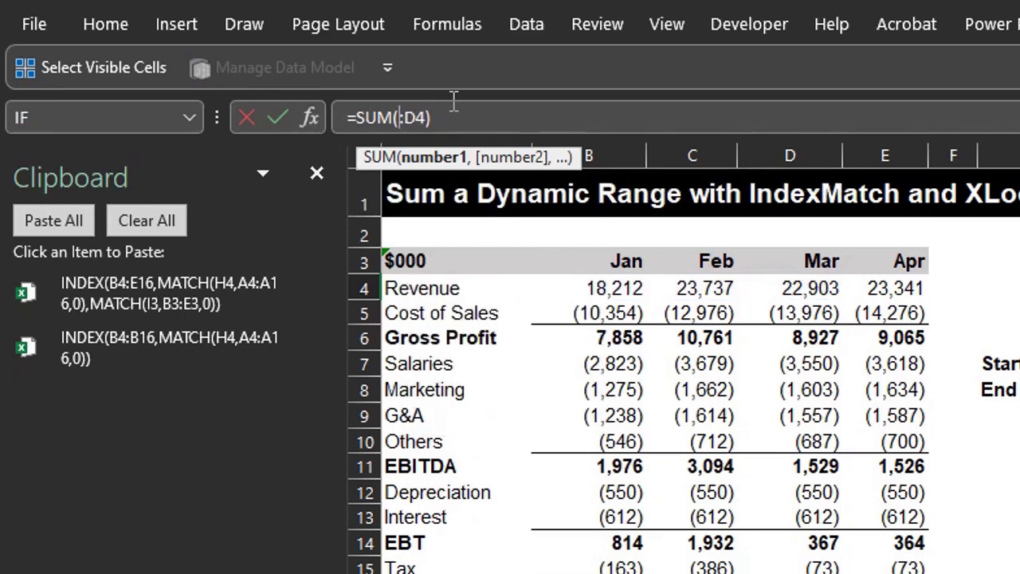
left_click(231, 351)
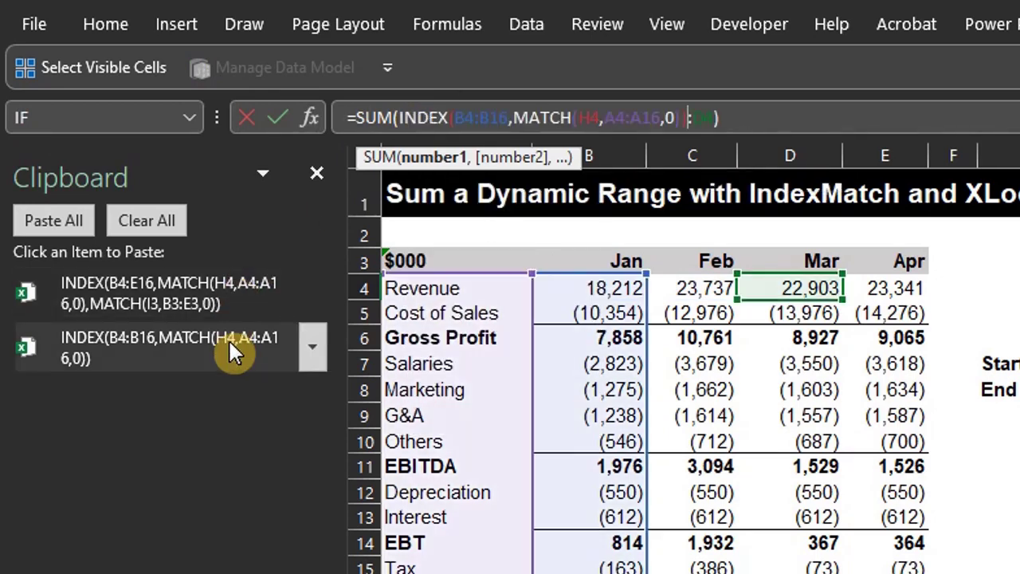
left_click(715, 118)
key("BackSpace")
key("BackSpace")
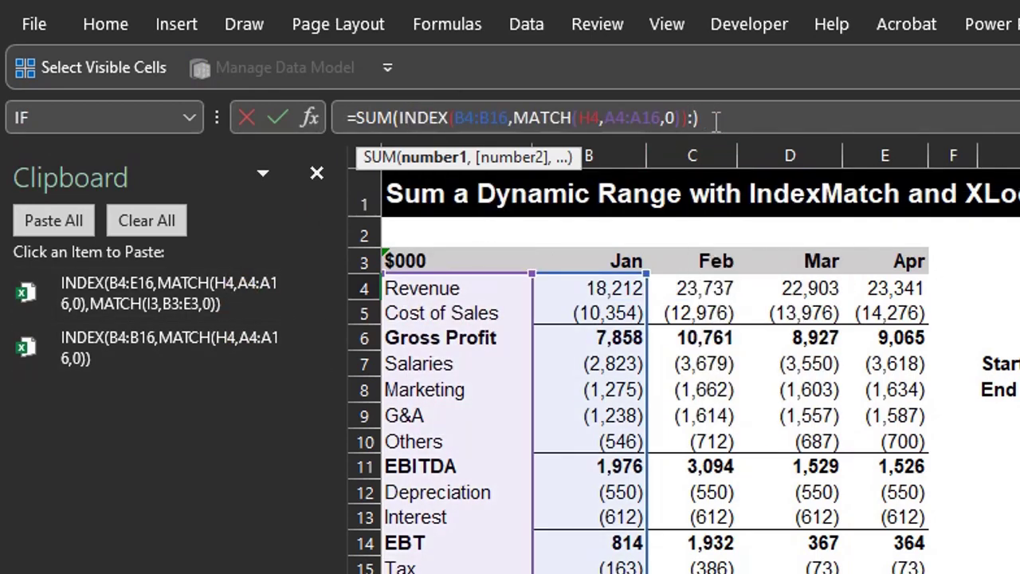
left_click(221, 283)
key("Return")
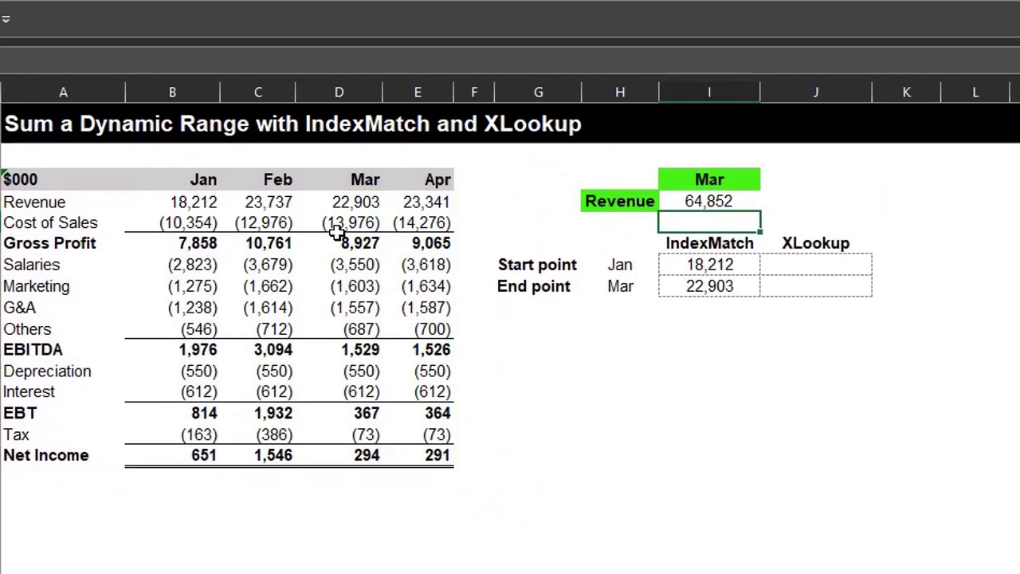
- Test the month selector with Apr, Feb and Jan, then set it back to Mar
left_click(710, 180)
left_click(770, 180)
left_click(750, 240)
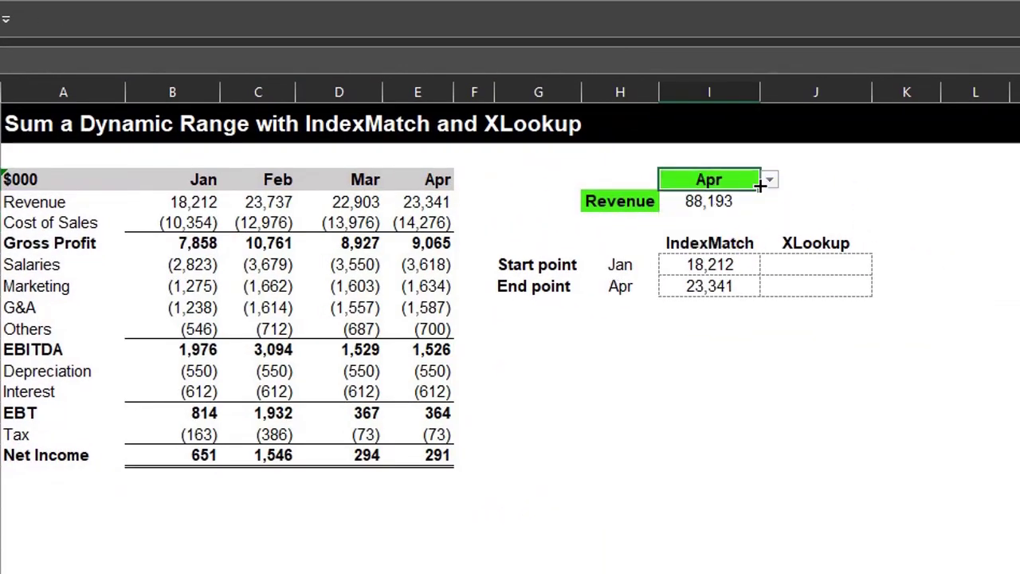
left_click(770, 180)
left_click(757, 212)
left_click(770, 180)
left_click(761, 199)
left_click(770, 180)
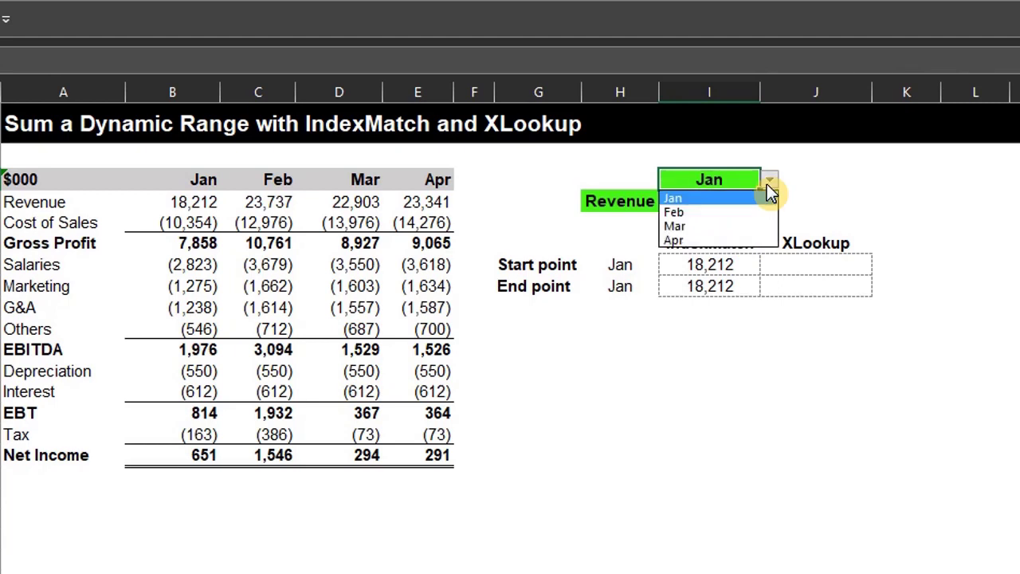
left_click(764, 225)
left_click(816, 265)
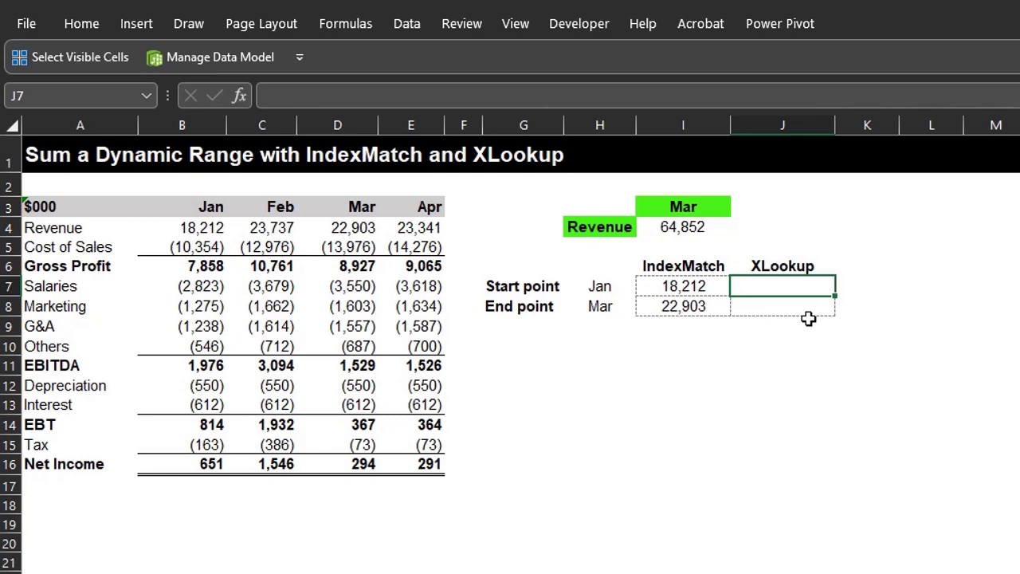
- Enter =XLOOKUP(H4,A4:A16,B4:B16) in J7, returning Jan Revenue 18,212
type("=xlo")
key("Tab")
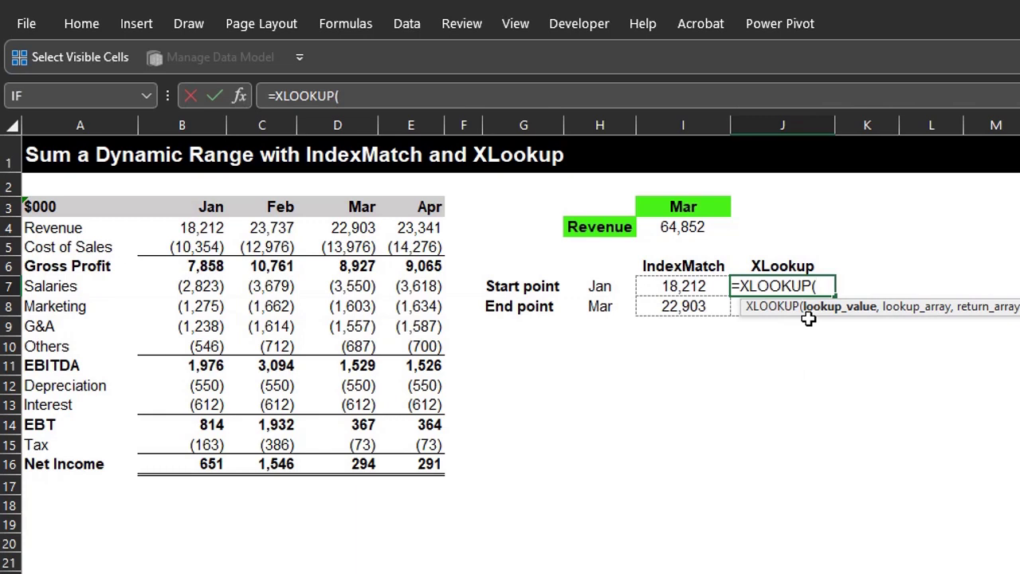
left_click(628, 227)
type(",")
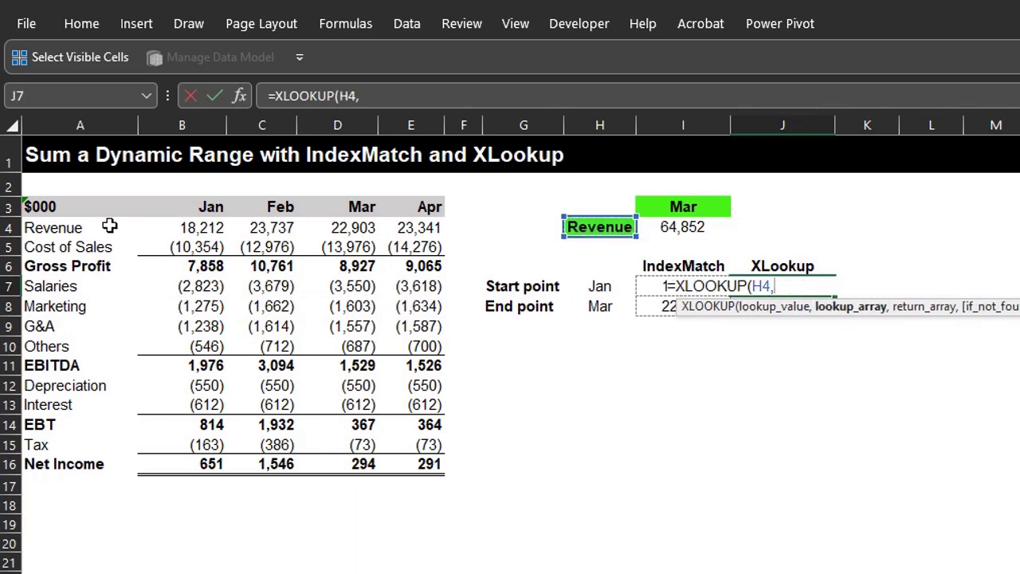
left_click_drag(109, 227, 82, 462)
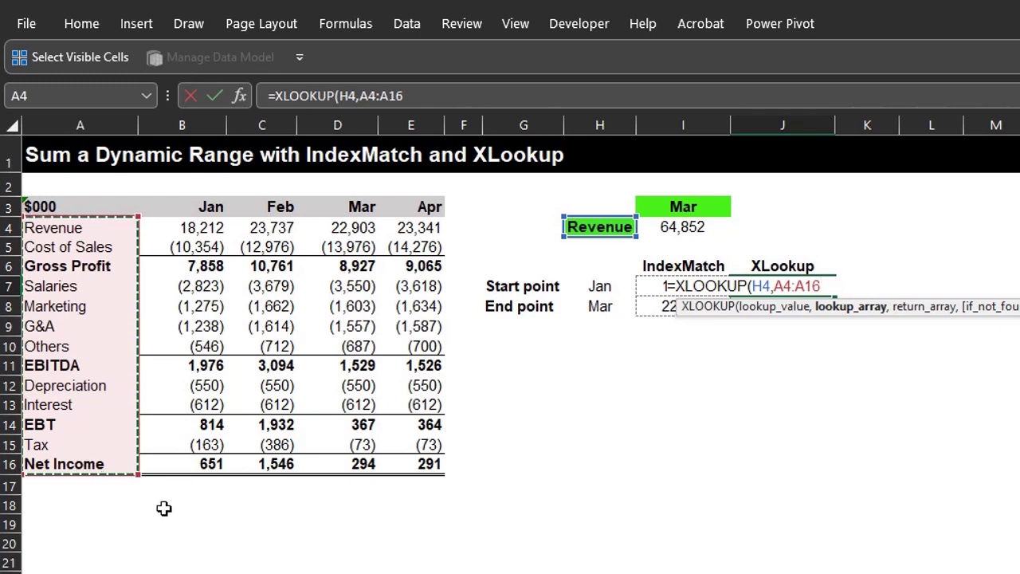
type(",")
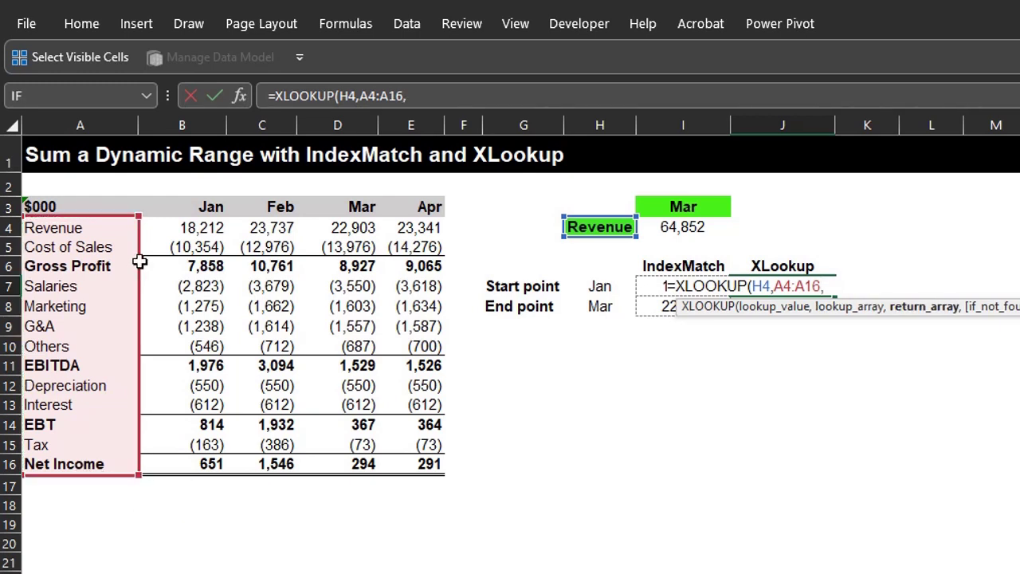
left_click_drag(191, 227, 197, 464)
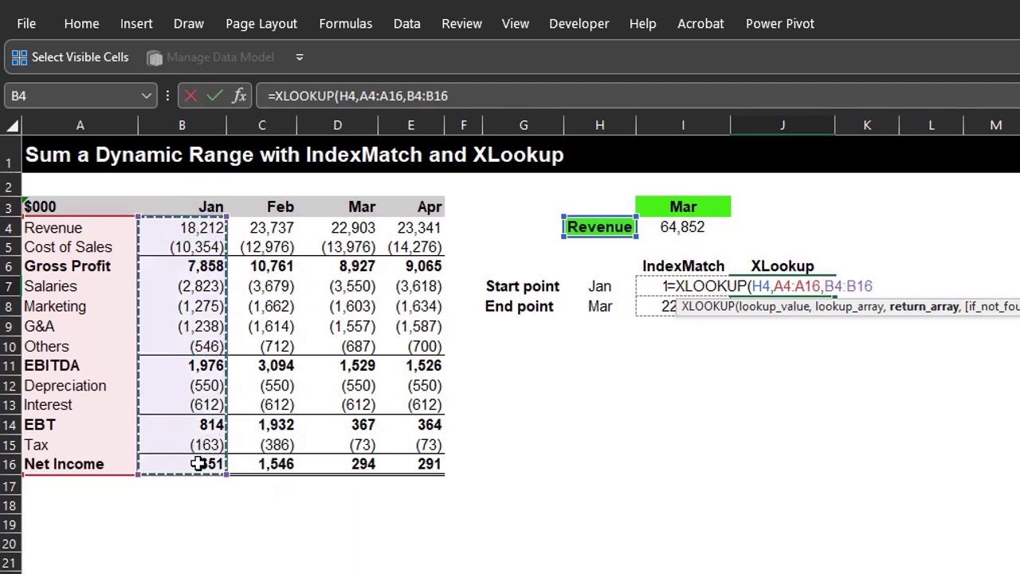
type(")")
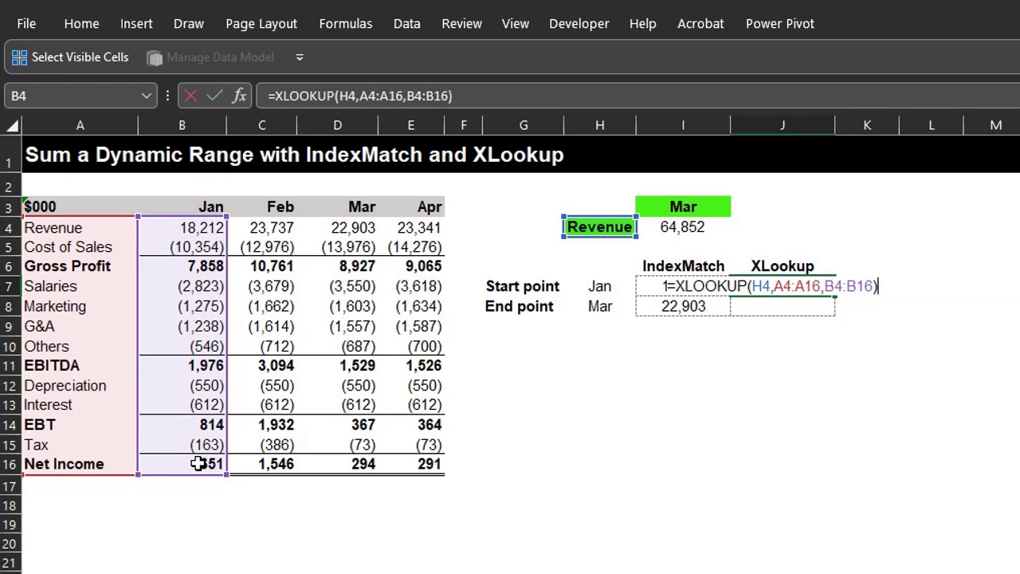
key("Return")
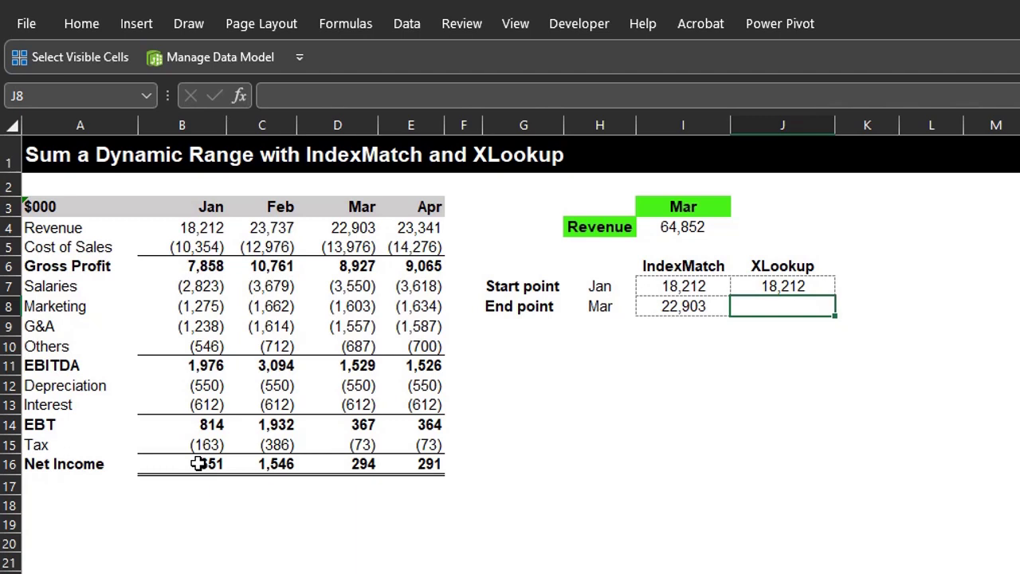
- In J8, start an XLOOKUP of H4 across the row labels A4:A16
type("=XLOOKUP(")
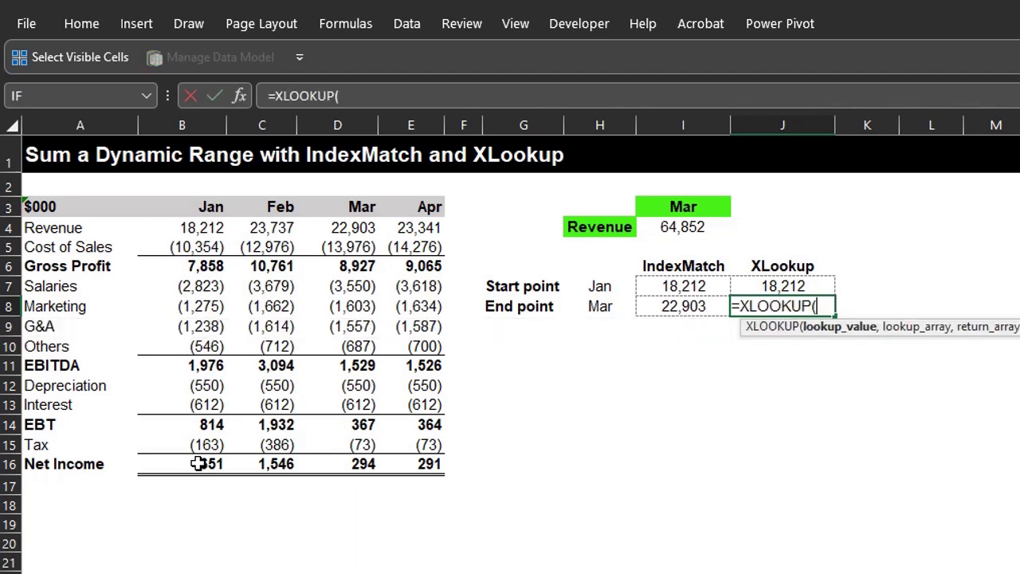
left_click(578, 229)
type(",")
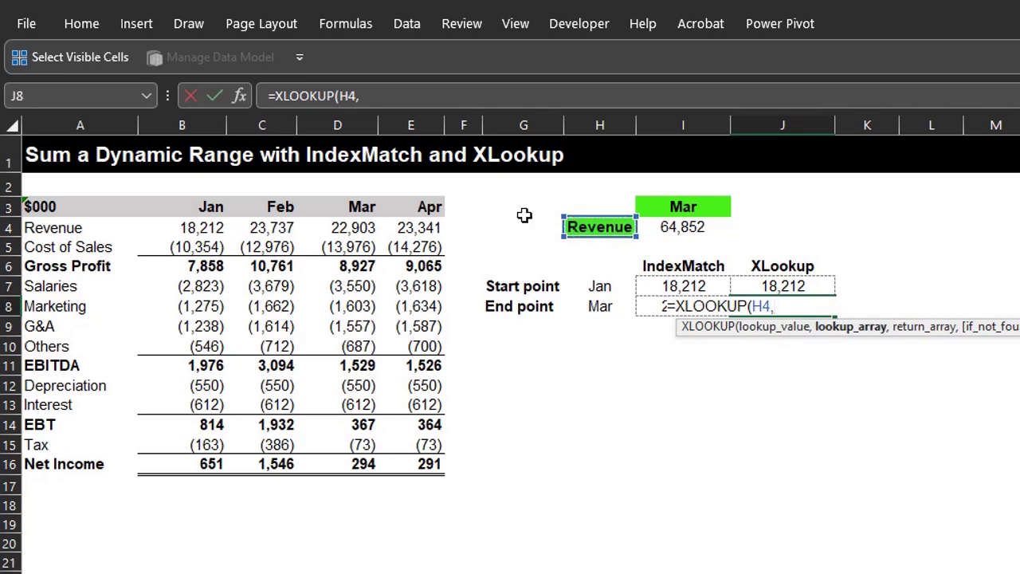
left_click_drag(120, 228, 98, 465)
type(",")
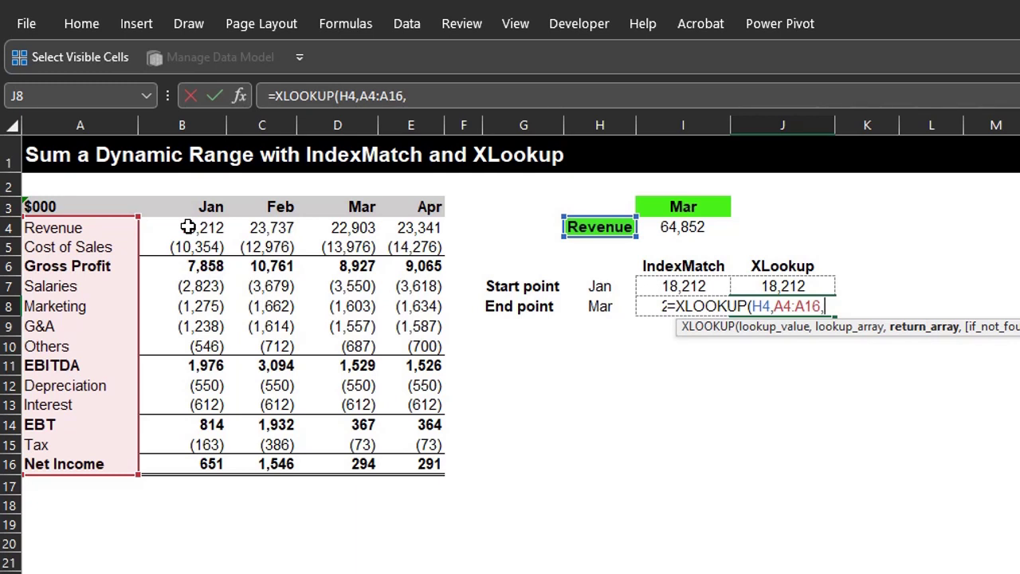
- Nest XLOOKUP(I3,B3:E3,B4:E16) as the return array so J8 returns Mar Revenue 22,903
type("xl")
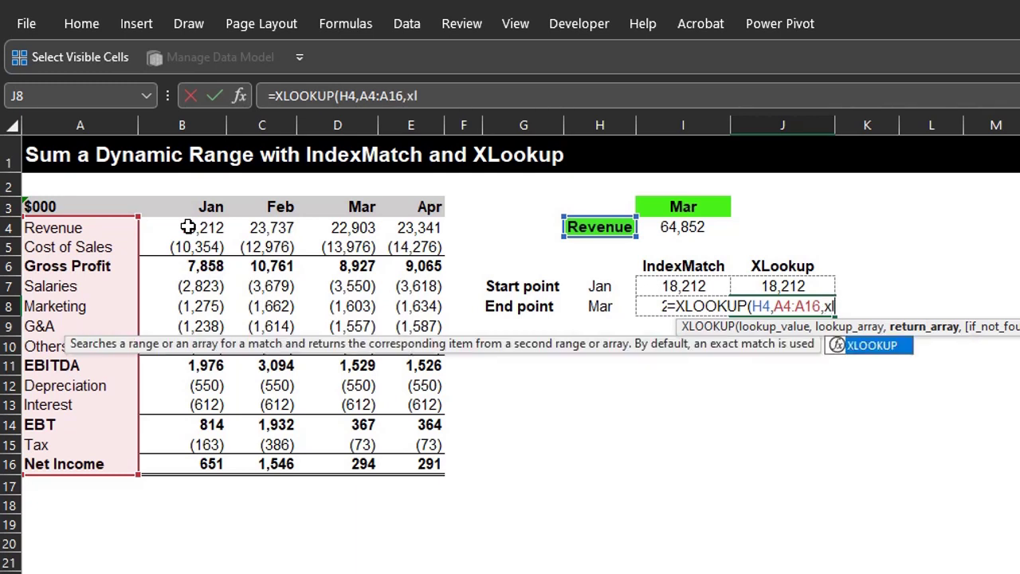
key("Tab")
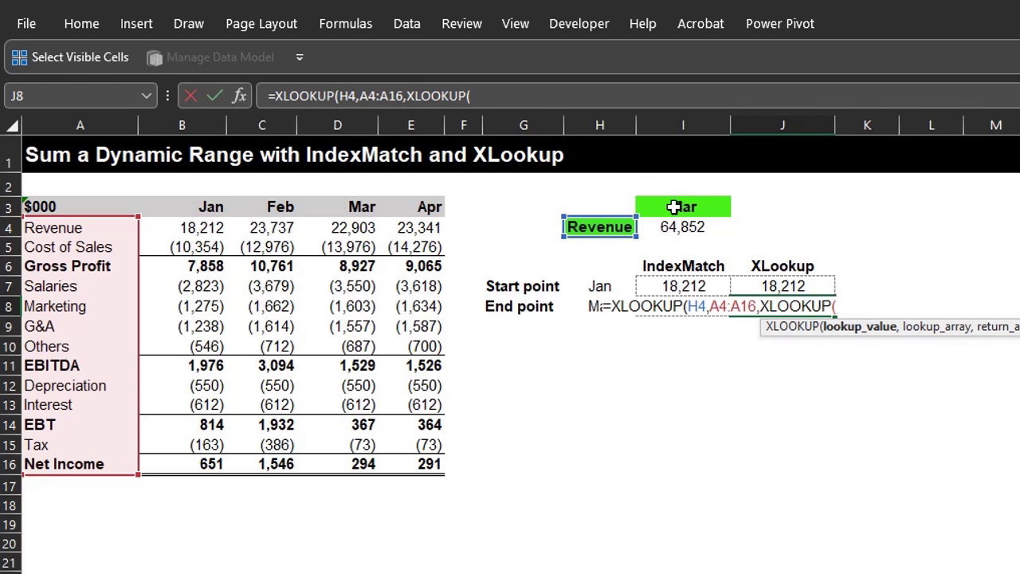
left_click(676, 208)
type(",")
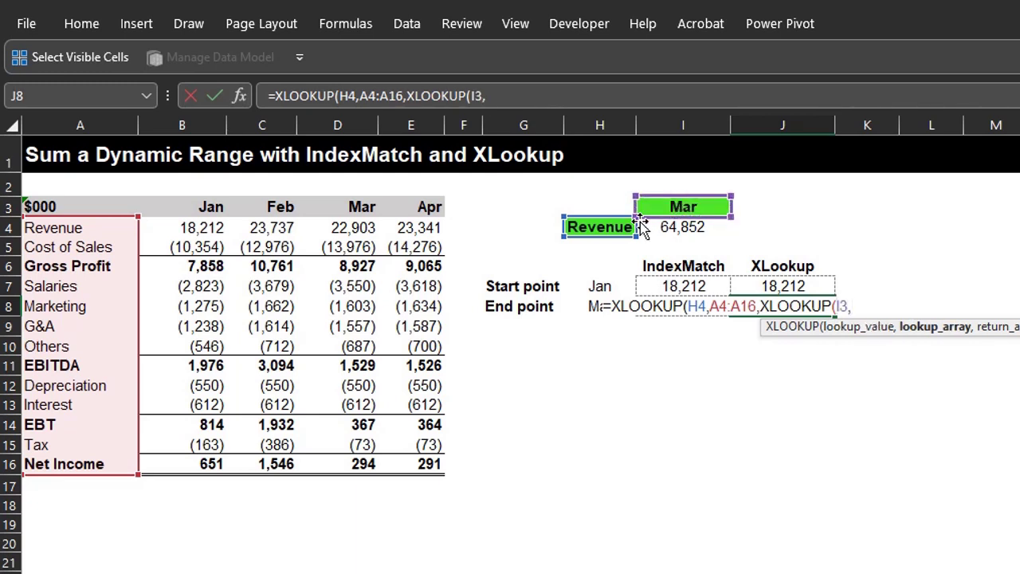
left_click_drag(208, 208, 424, 206)
type(",")
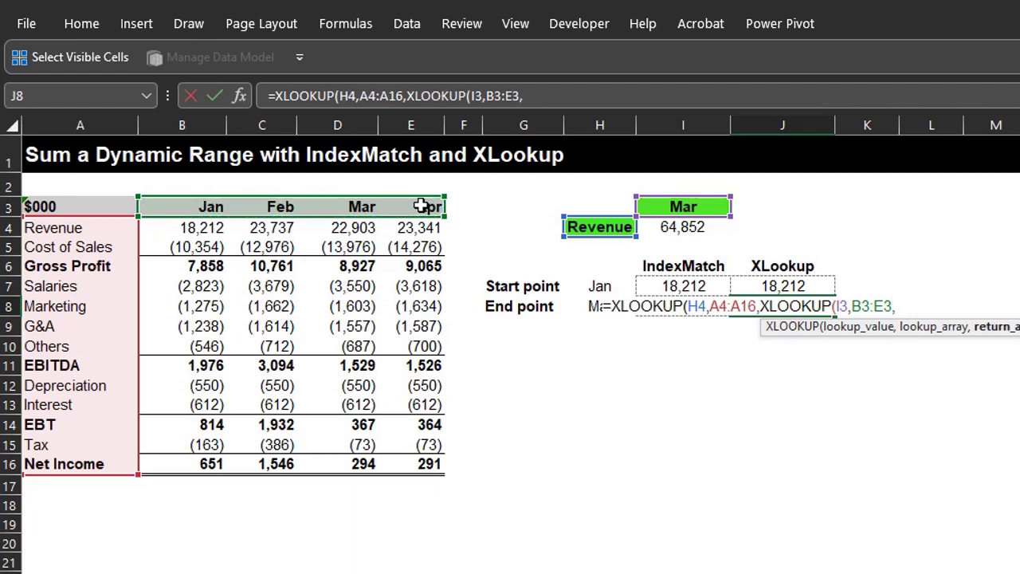
left_click_drag(209, 225, 397, 461)
type(")")
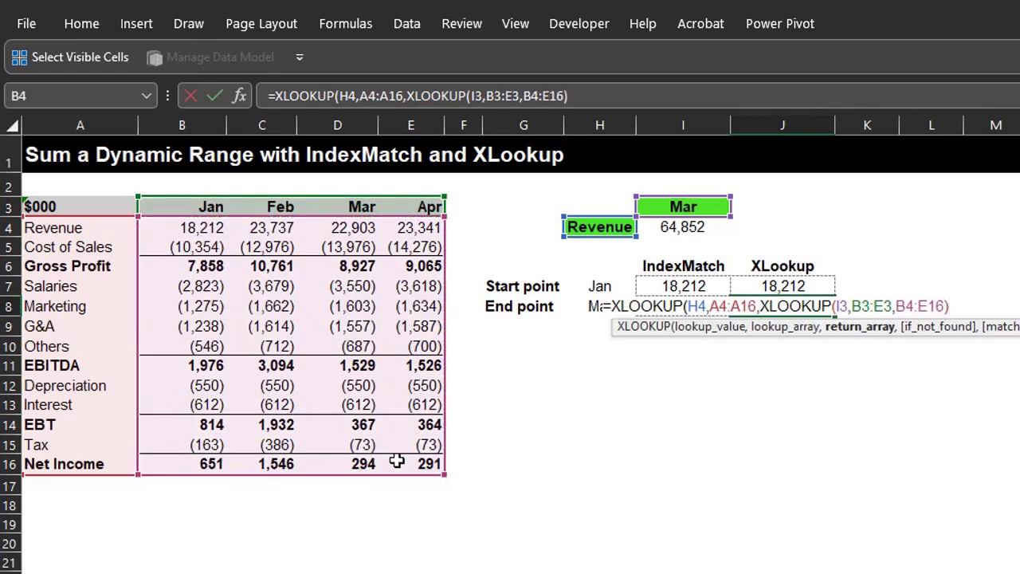
type(")")
key("Return")
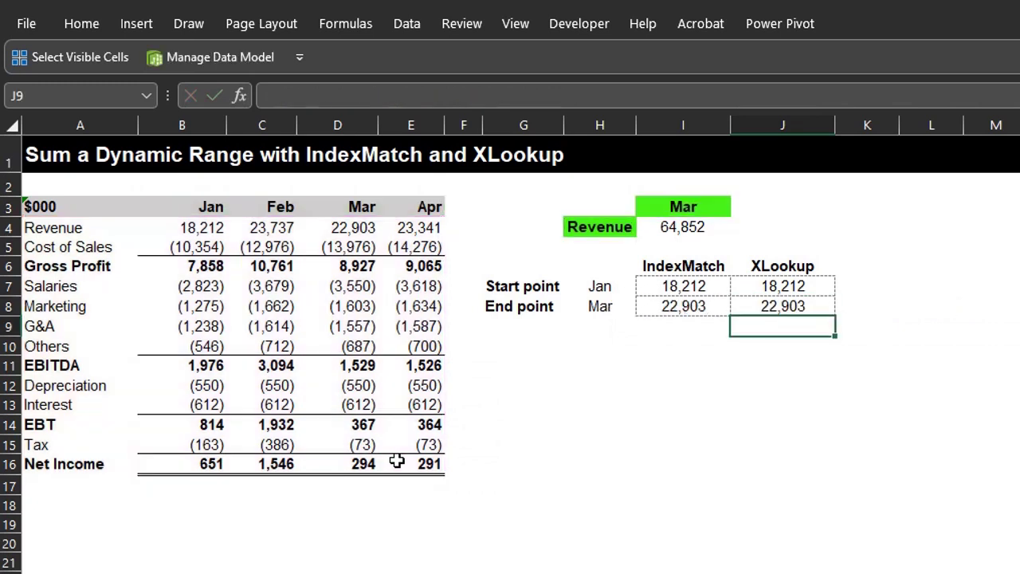
- Switch the month selector to Apr, then Feb, giving Revenue 41,949 and end points 23,737
left_click(699, 209)
left_click(740, 207)
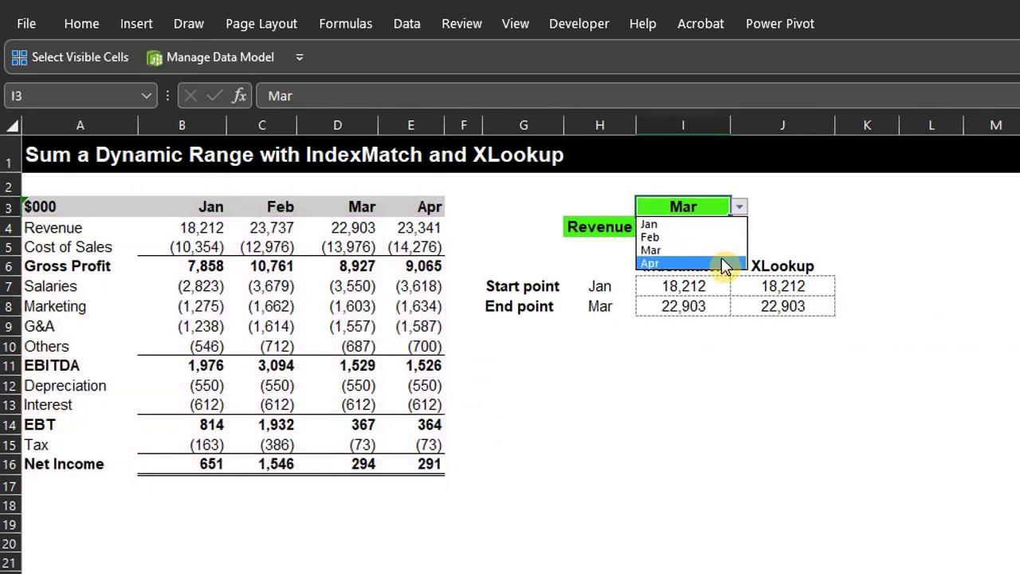
left_click(722, 263)
left_click(739, 207)
left_click(650, 237)
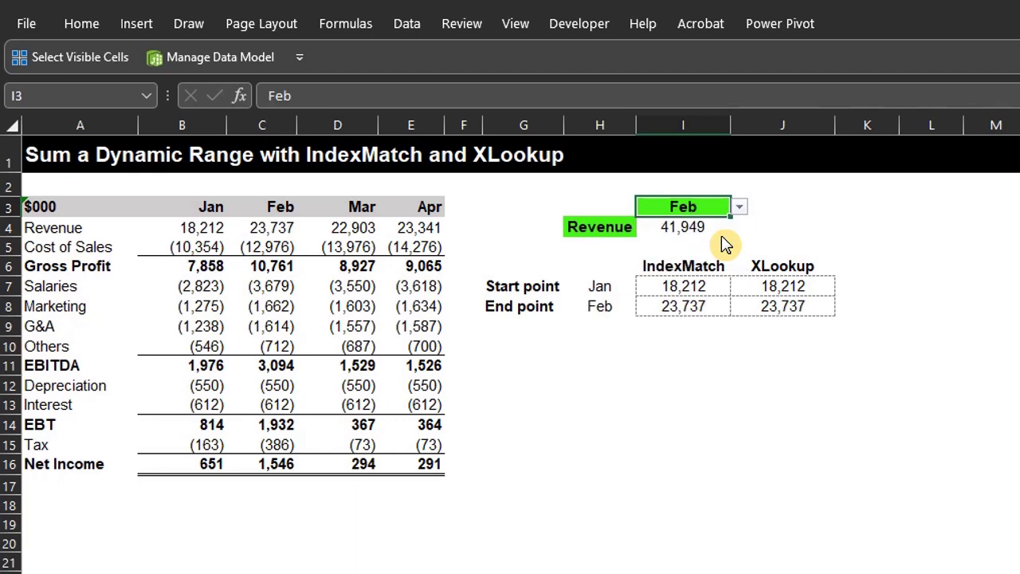